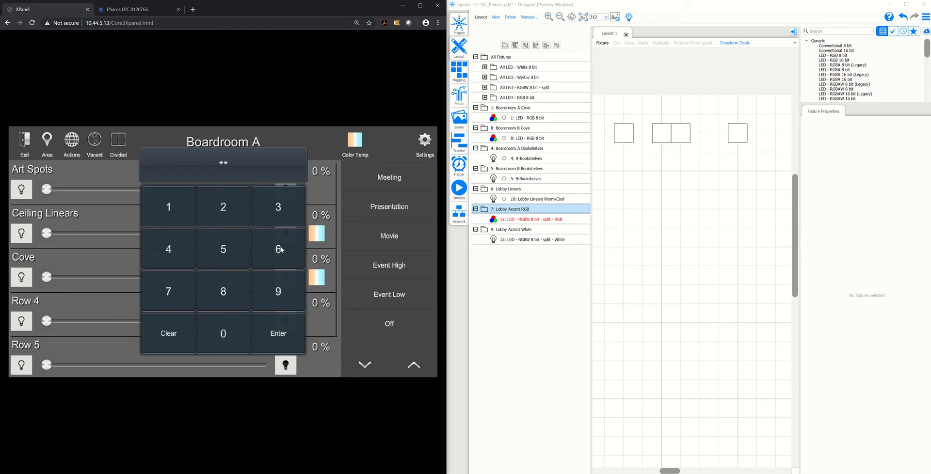
Enter the setup PIN and open the Load Hardware setup
left_click(277, 246)
left_click(165, 282)
left_click(209, 257)
left_click(257, 323)
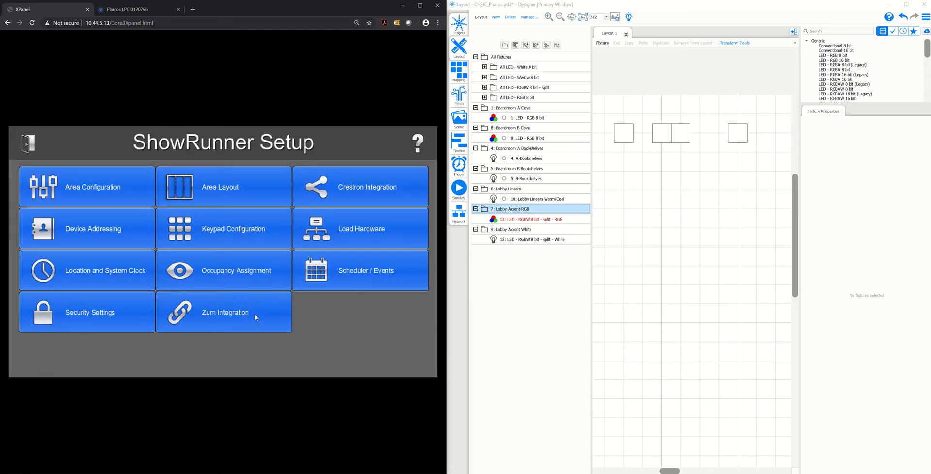
left_click(335, 244)
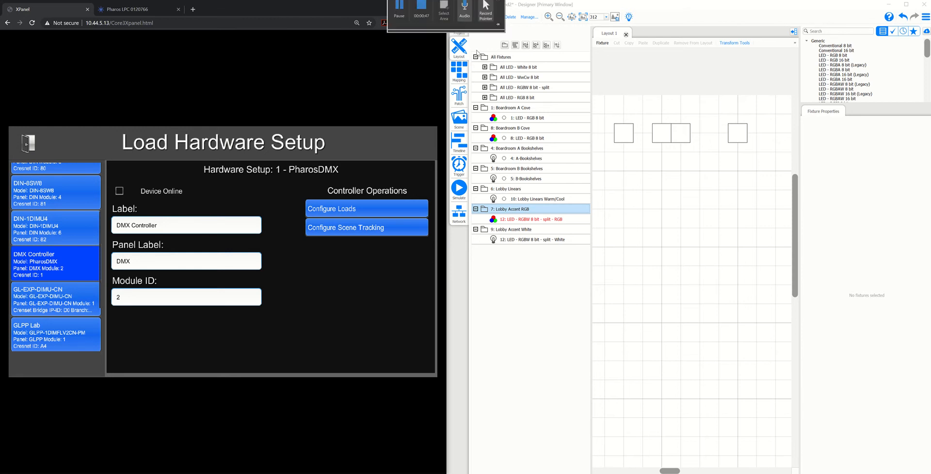
In Pharos Designer, set the project's controller API version to 2.0 and check the trigger list
left_click(463, 34)
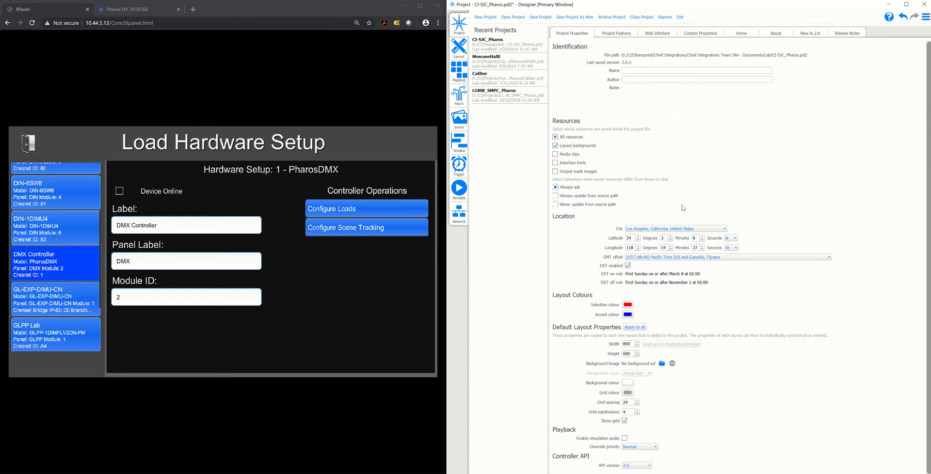
left_click(640, 467)
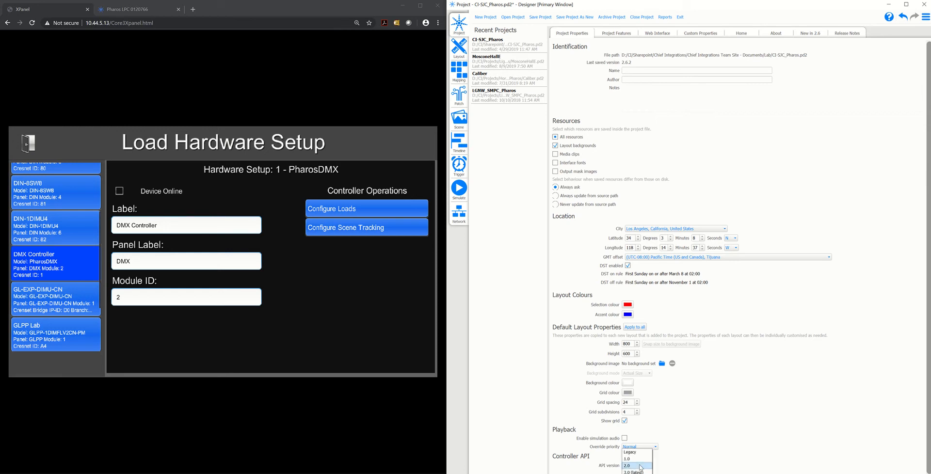
left_click(641, 466)
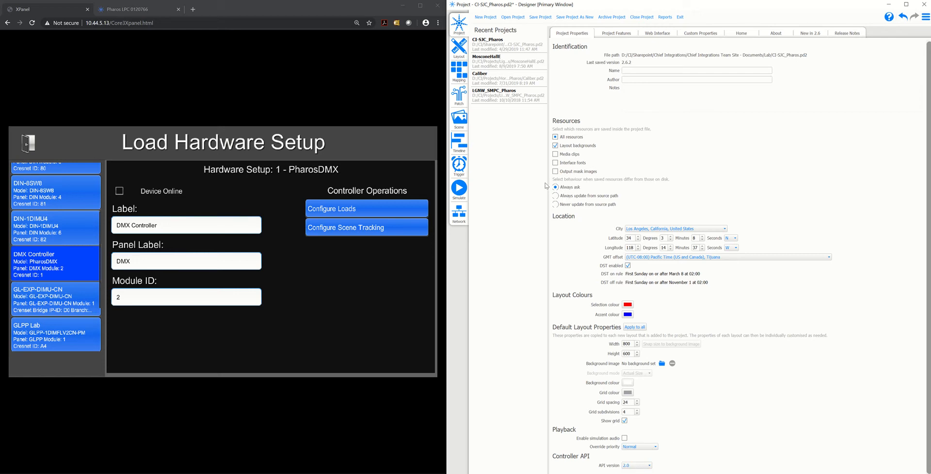
left_click(459, 164)
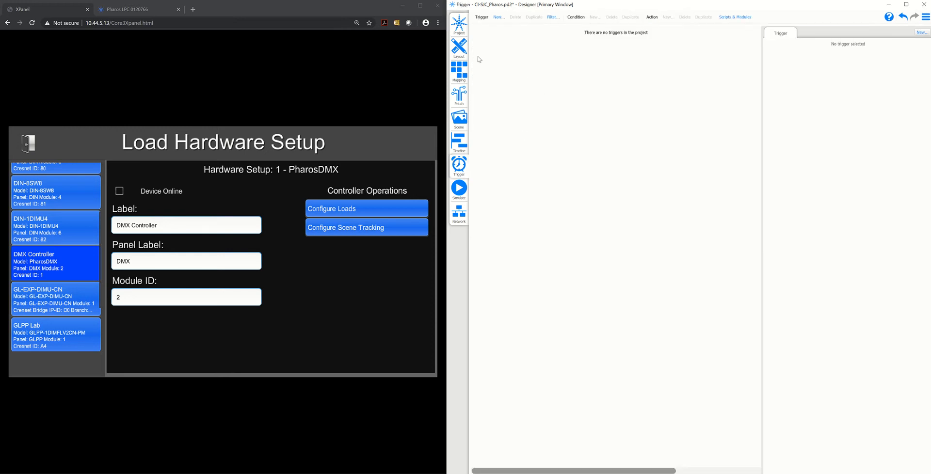
Open the DMX Controller's load configuration and review the Designer layout's fixture groups, from Boardroom A Cove to Lobby Accent White
left_click(461, 47)
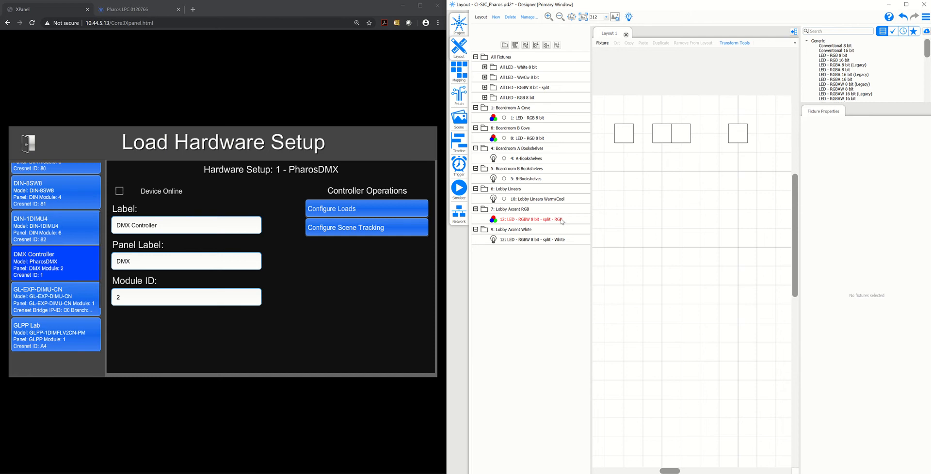
left_click(412, 210)
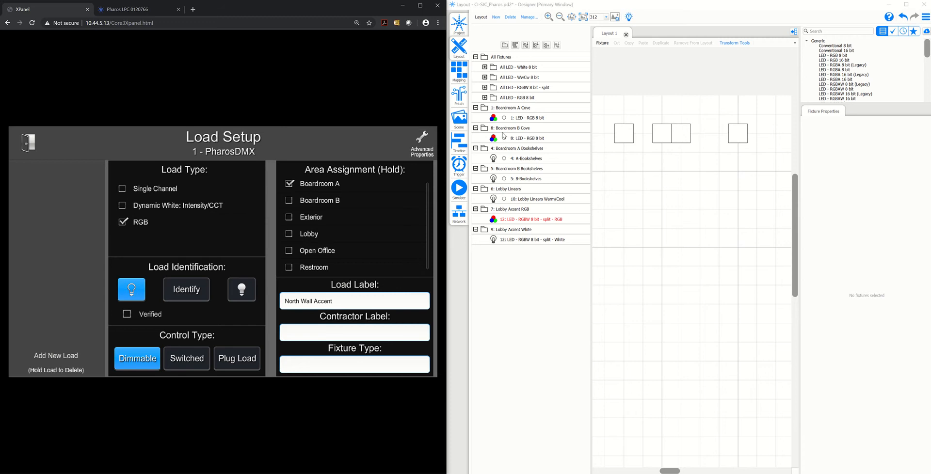
left_click(499, 108)
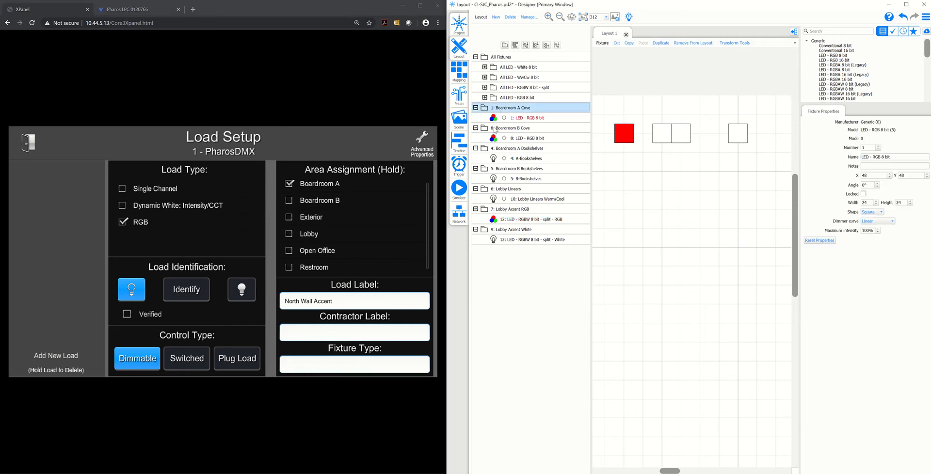
left_click(504, 149)
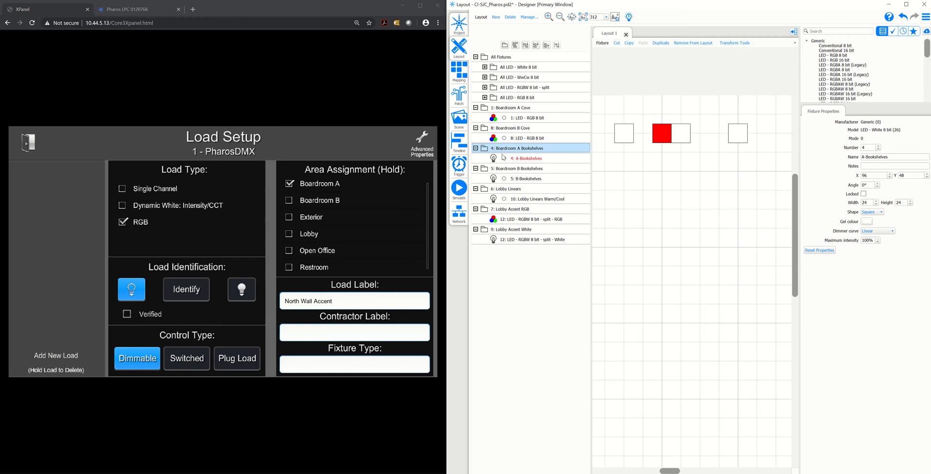
left_click(503, 169)
left_click(503, 189)
left_click(505, 209)
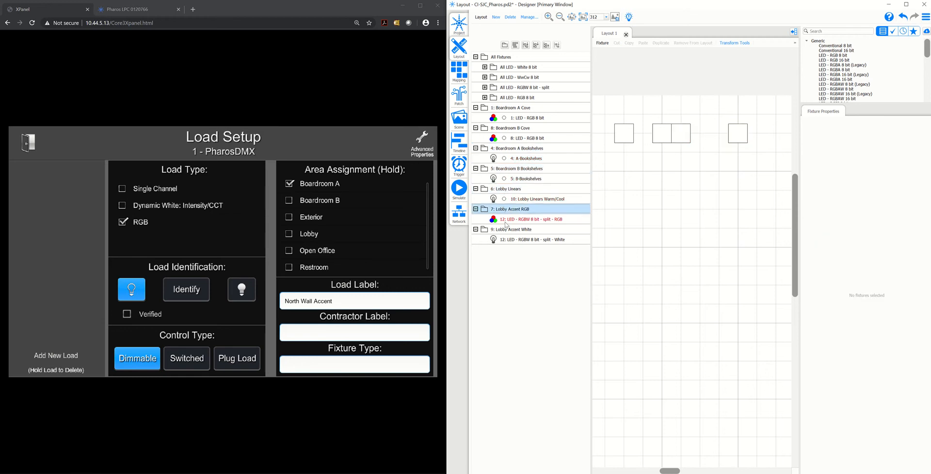
left_click(506, 229)
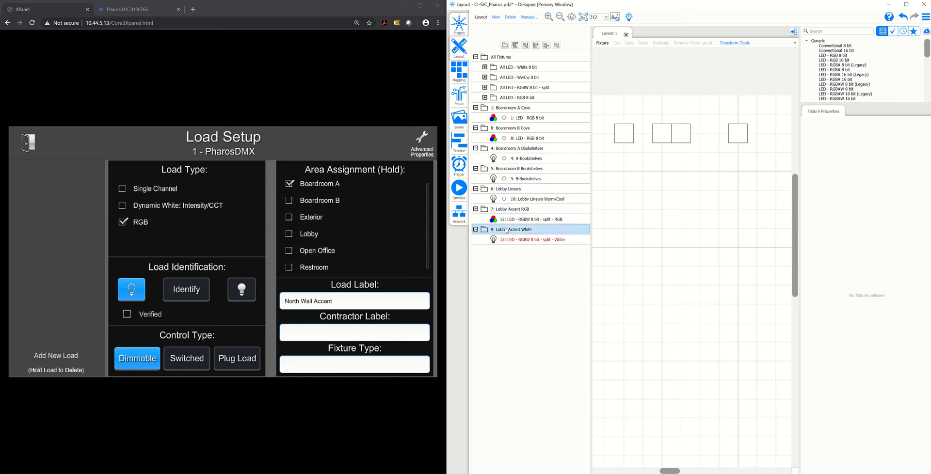
Add a load with index/channel 1 to the PharosDMX controller
left_click(77, 355)
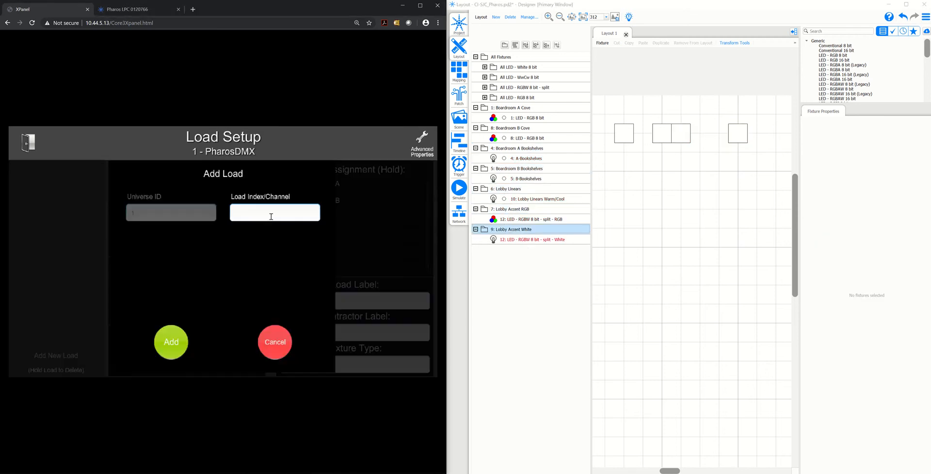
type("1")
left_click(165, 347)
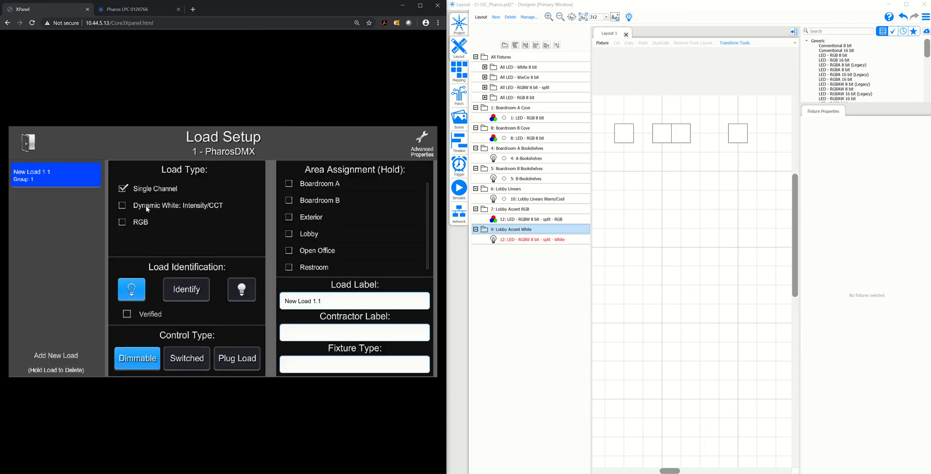
Configure load 1 as an RGB load assigned to Boardroom A, with the load label Cove
left_click(138, 228)
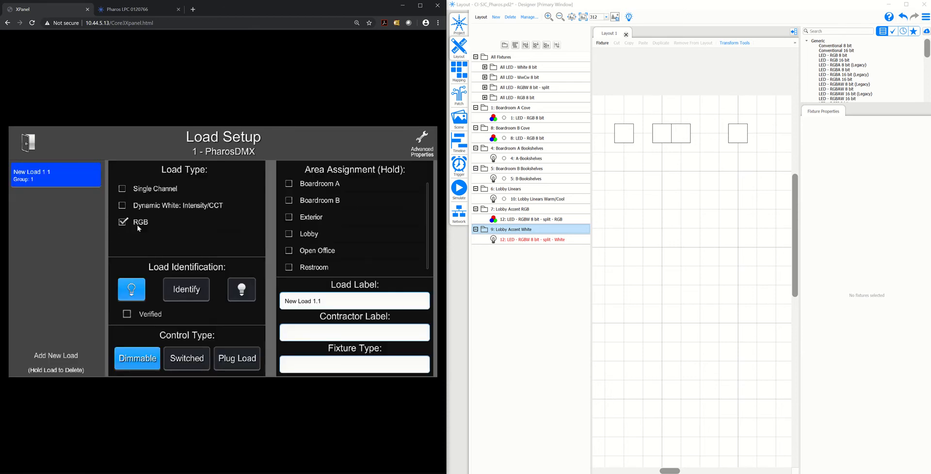
left_click(305, 190)
left_click(304, 190)
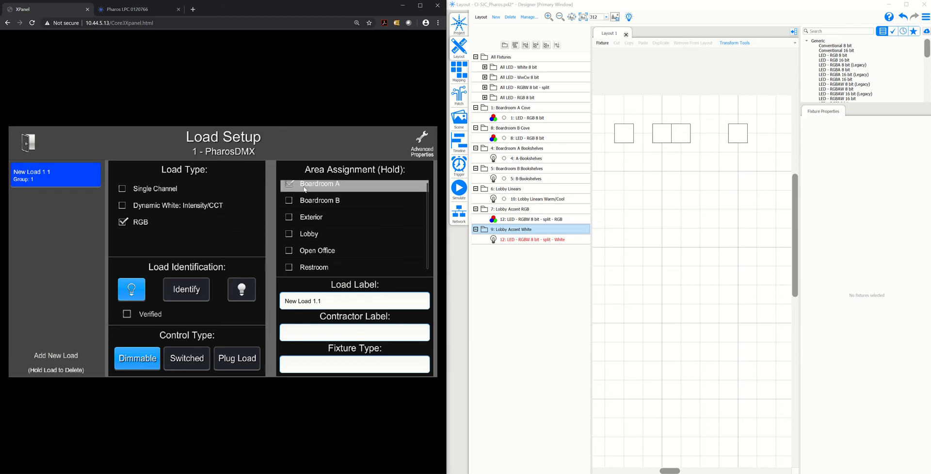
left_click_drag(321, 301, 288, 304)
key("BackSpace")
type("Cove")
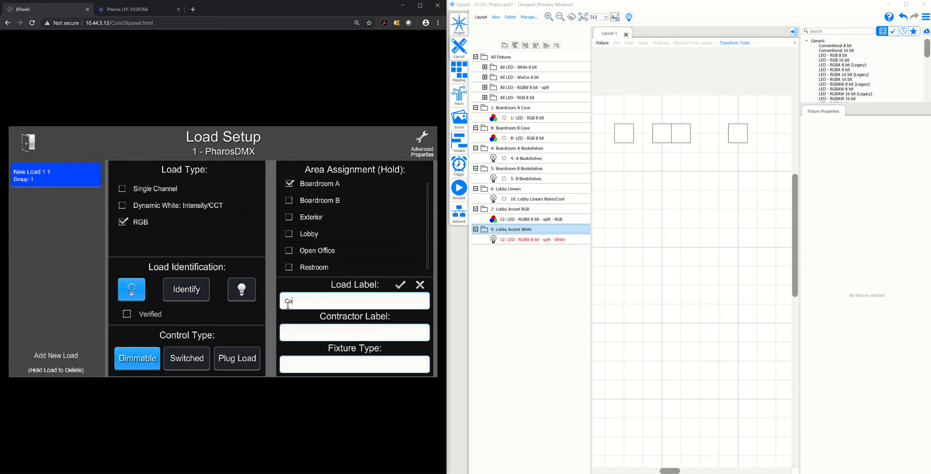
left_click(403, 288)
Add a load with index/channel 8 to the PharosDMX controller
left_click(76, 355)
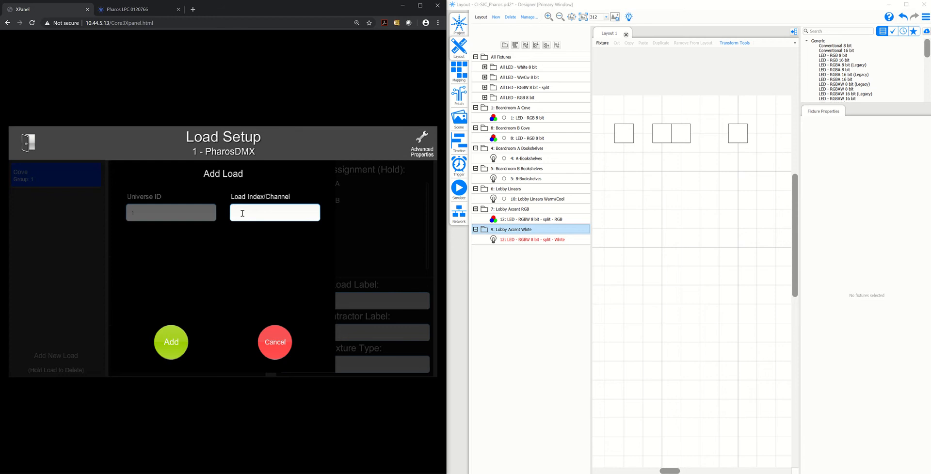
type("8")
left_click(175, 335)
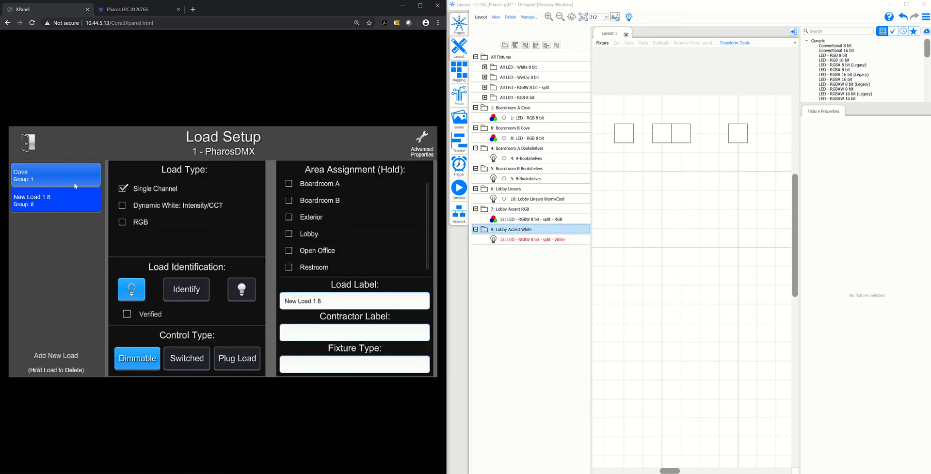
Configure load 8 as an RGB load assigned to Boardroom B, with the load label Cove
left_click(128, 227)
left_click(294, 203)
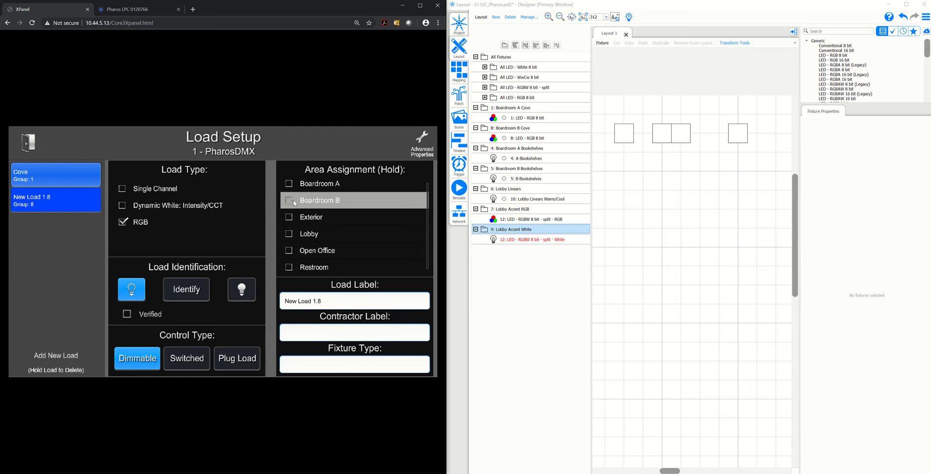
left_click(331, 304)
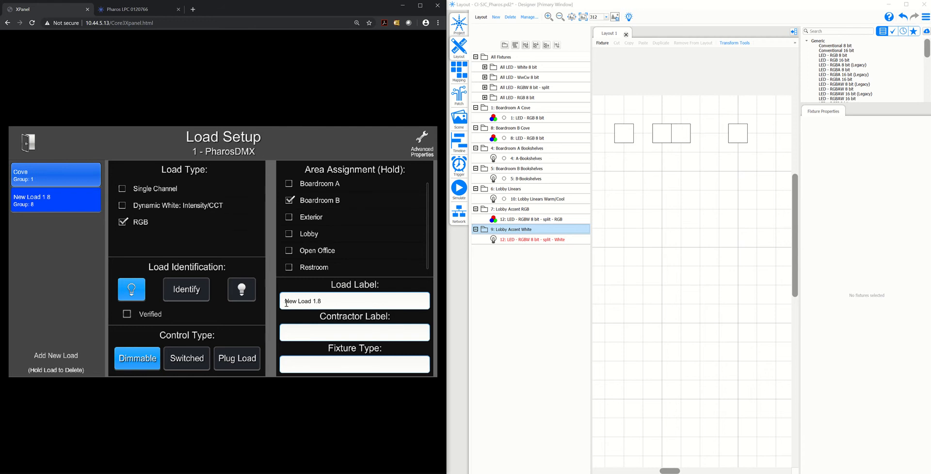
type("Cove")
key("Return")
Add a load with index/channel 4 to the PharosDMX controller
left_click(63, 356)
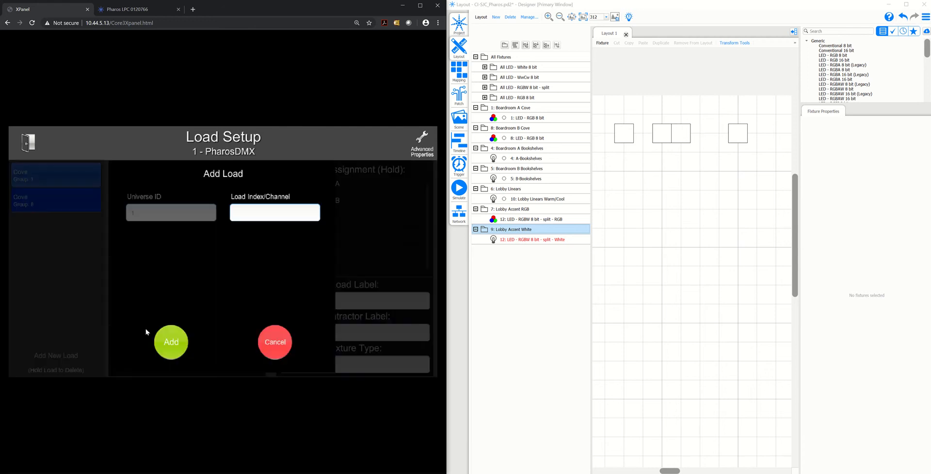
type("4")
left_click(172, 342)
Assign single-channel load 4 to Boardroom A and label it Bookshelves
left_click(77, 202)
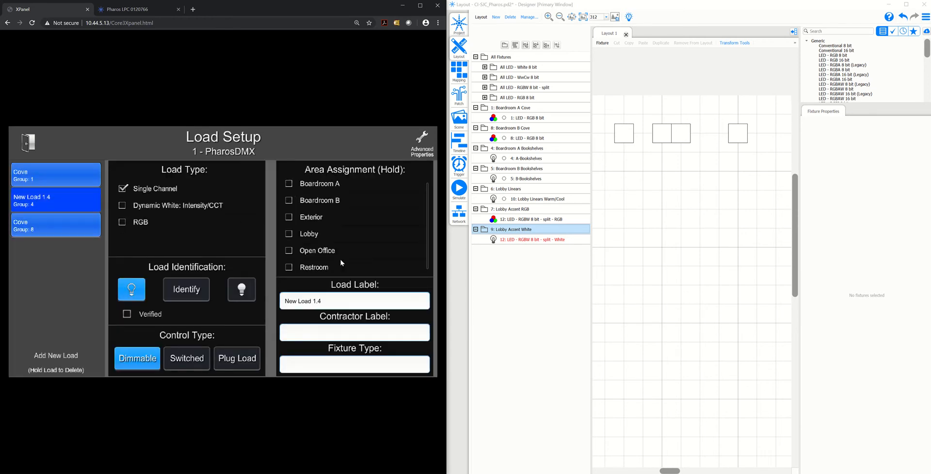
left_click(329, 192)
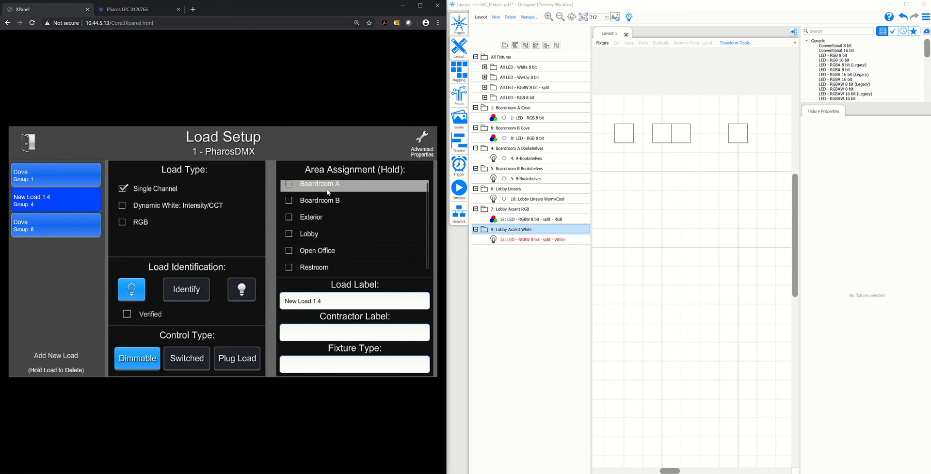
left_click_drag(332, 299, 282, 301)
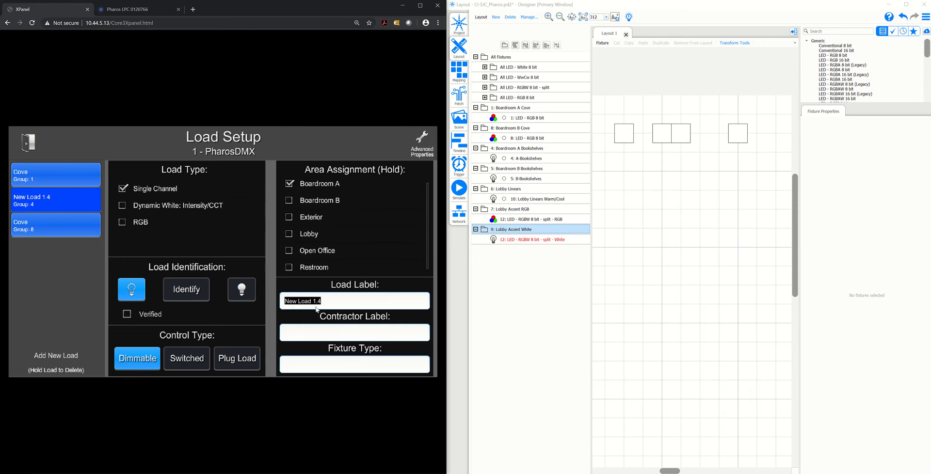
type("Bookshelves")
left_click(401, 285)
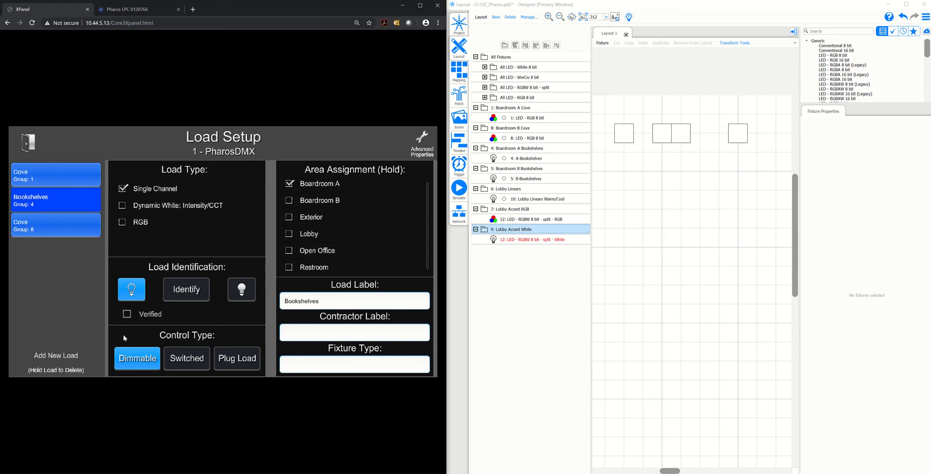
Add a load with index/channel 5 to the PharosDMX controller
left_click(47, 354)
type("5")
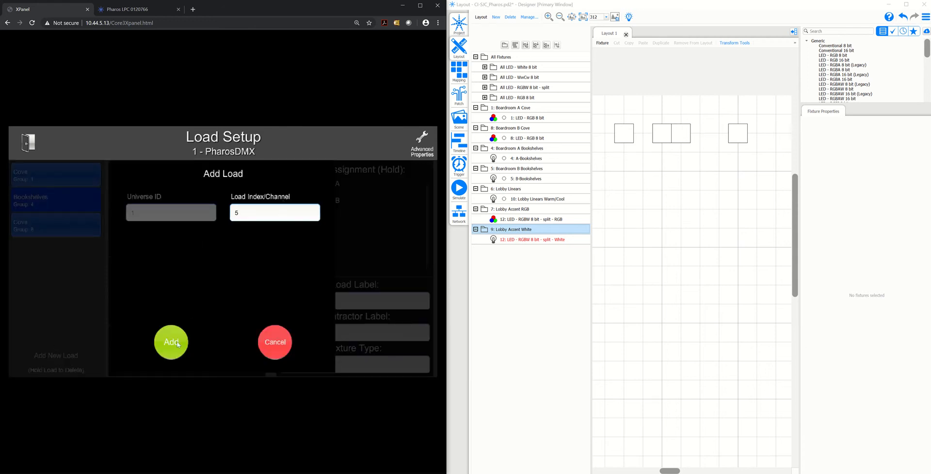
left_click(173, 342)
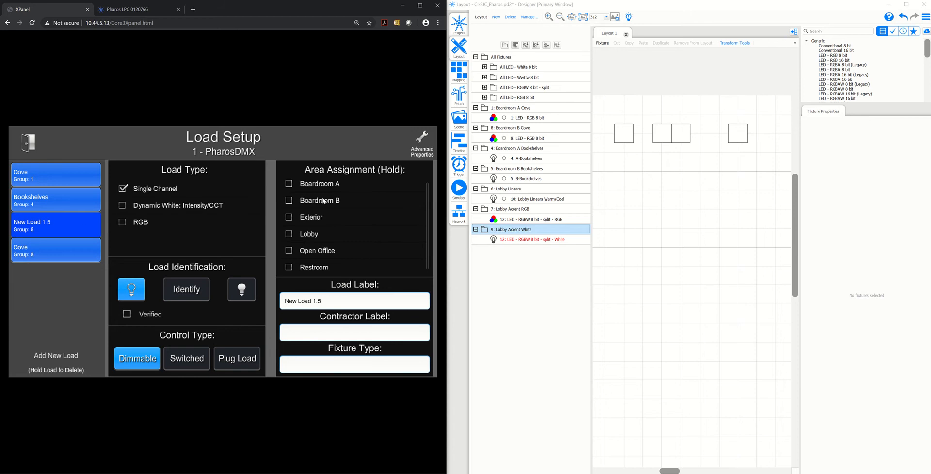
Assign single-channel load 5 to Boardroom B and label it Bookshelves
left_click(324, 201)
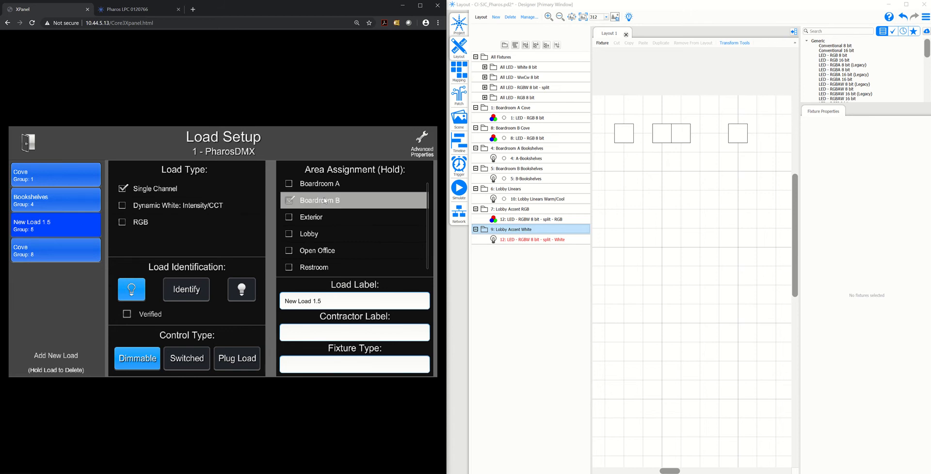
left_click_drag(323, 300, 284, 301)
type("3")
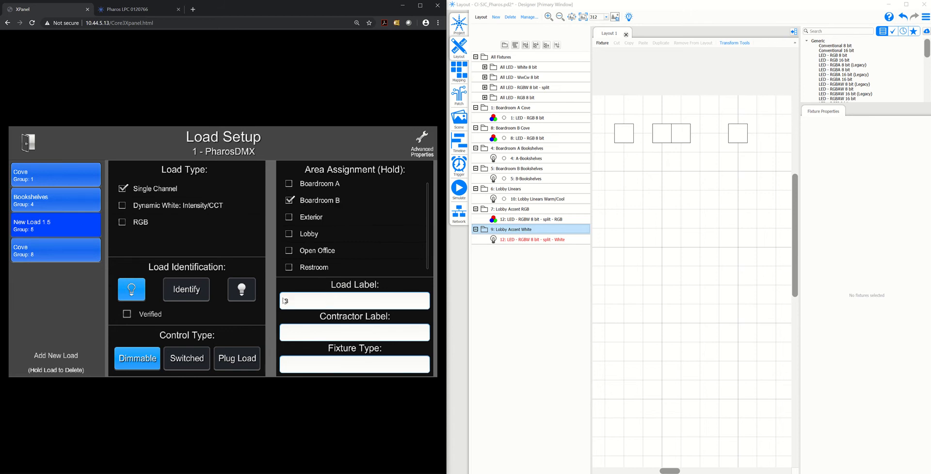
type("ookshelves")
left_click(400, 286)
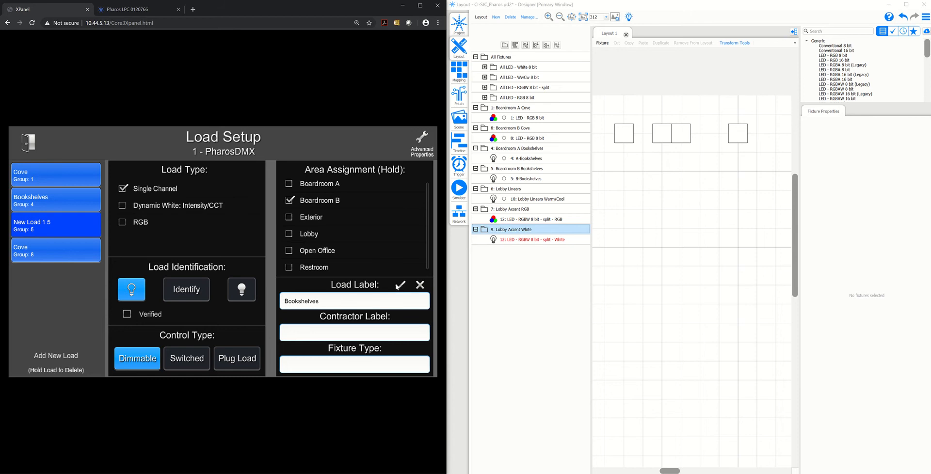
Add a load with index/channel 6 to the PharosDMX controller
left_click(74, 353)
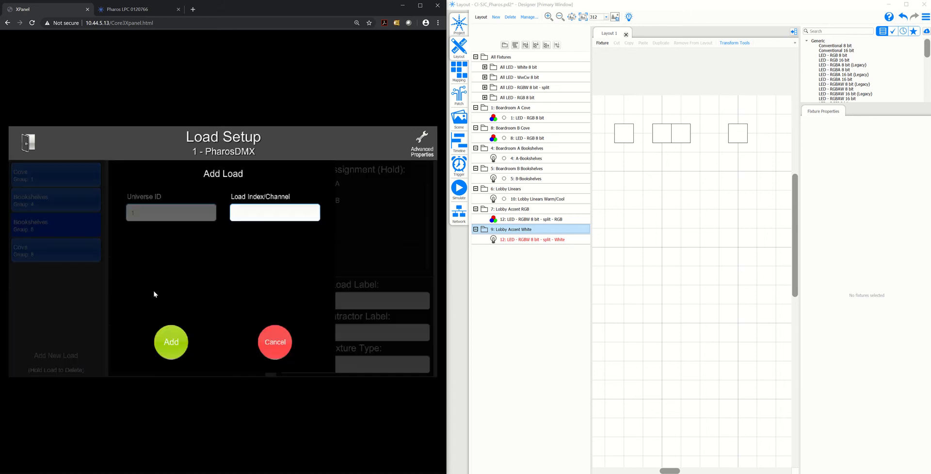
left_click(255, 208)
type("6")
left_click(180, 339)
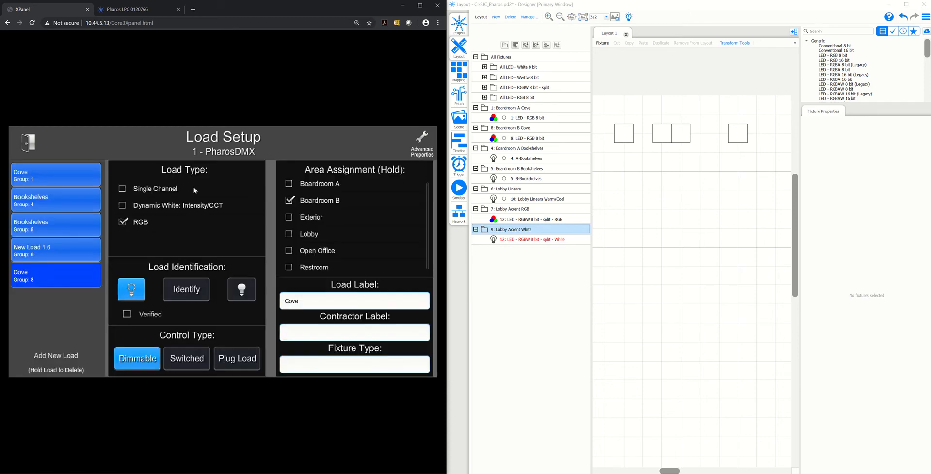
Configure load 6 as Dynamic White: Intensity/CCT in the Lobby area, with the load label Linears
left_click(75, 249)
left_click(159, 204)
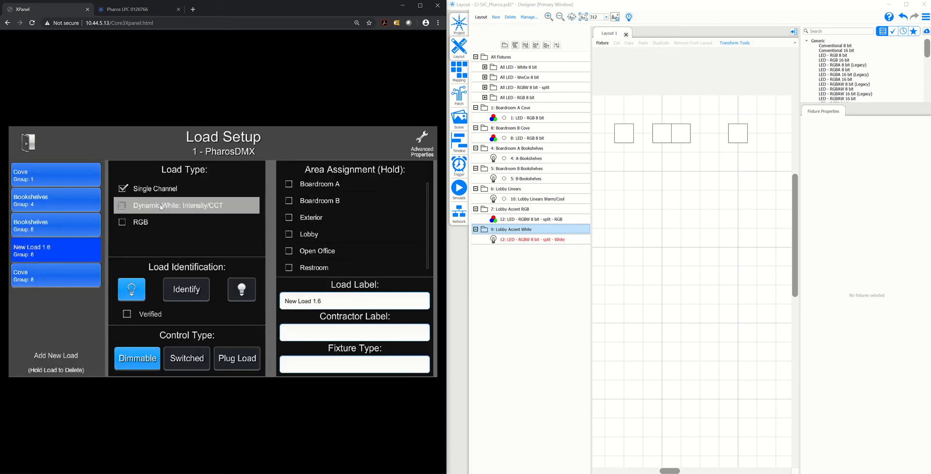
left_click(312, 237)
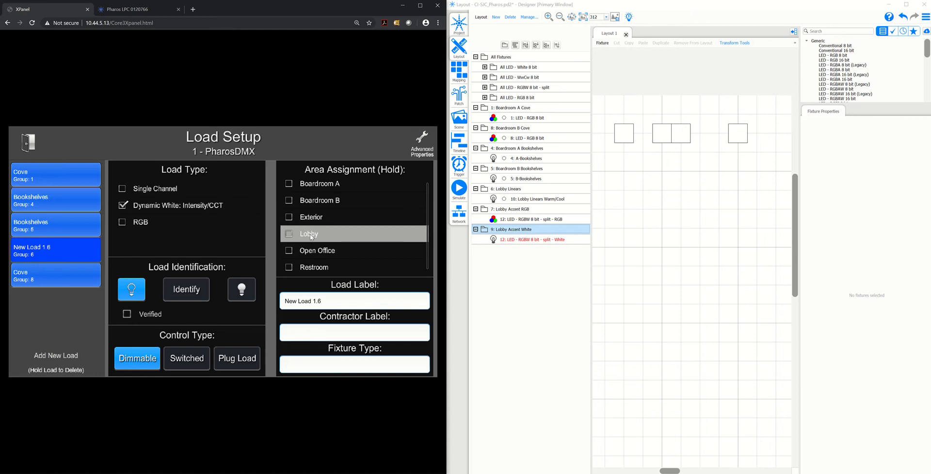
left_click_drag(322, 301, 282, 303)
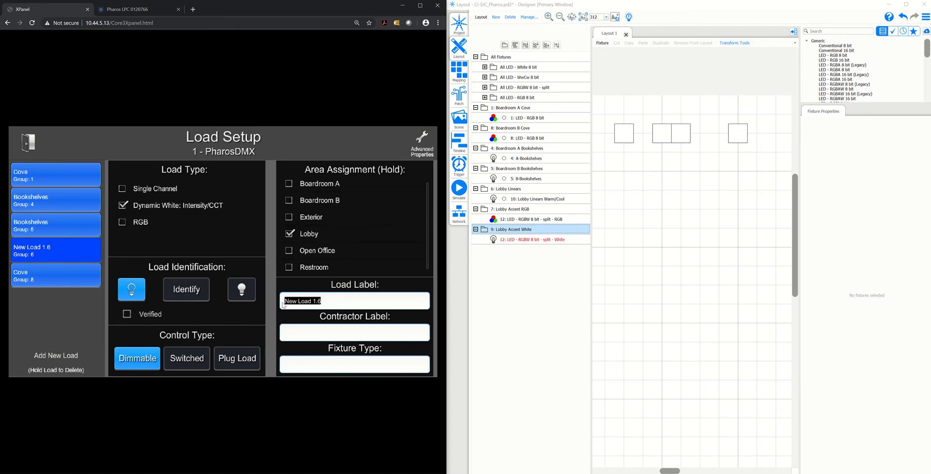
type("Linears")
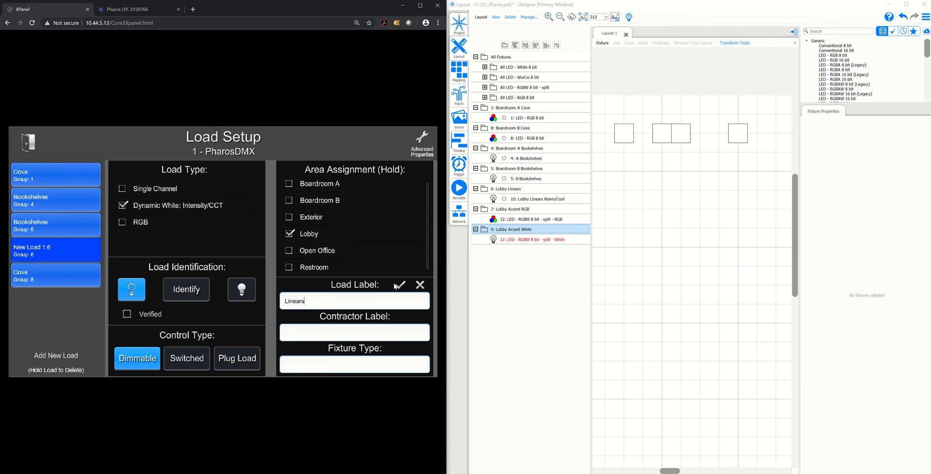
left_click(396, 285)
Add a load with index/channel 7 to the PharosDMX controller
left_click(65, 358)
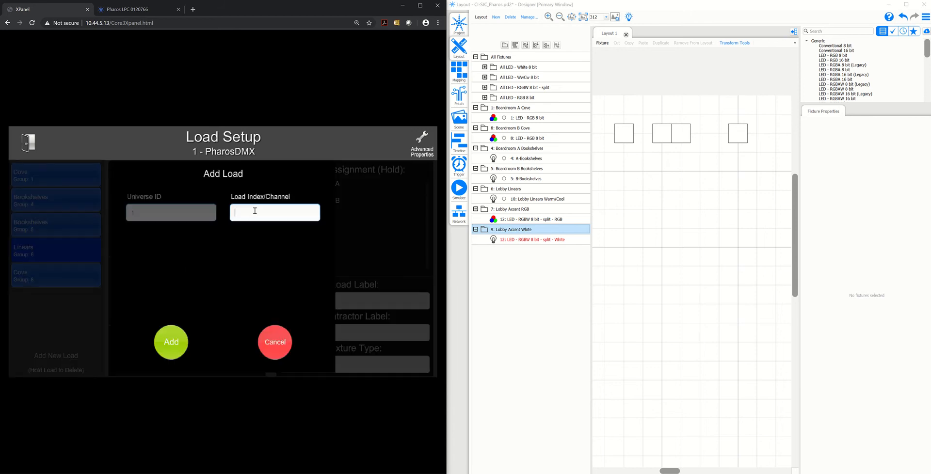
type("7")
left_click(171, 343)
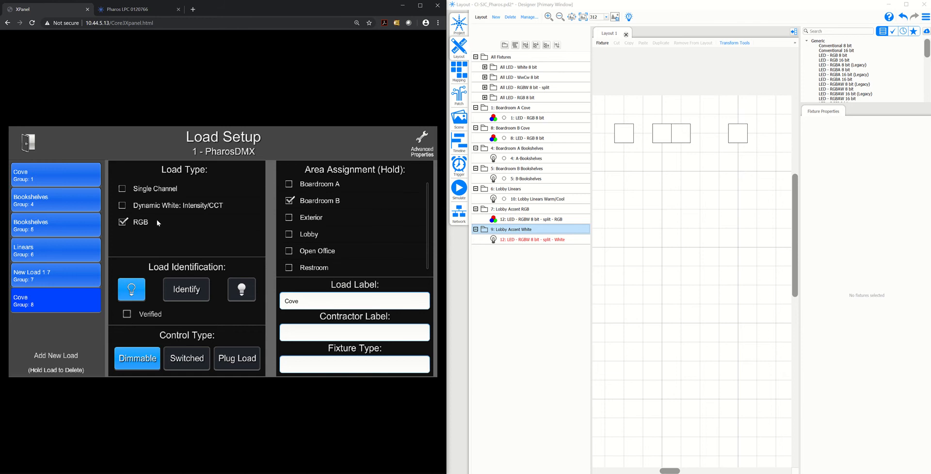
Configure load 7 as RGB in the Lobby area, with the load label Accent RGB
left_click(135, 222)
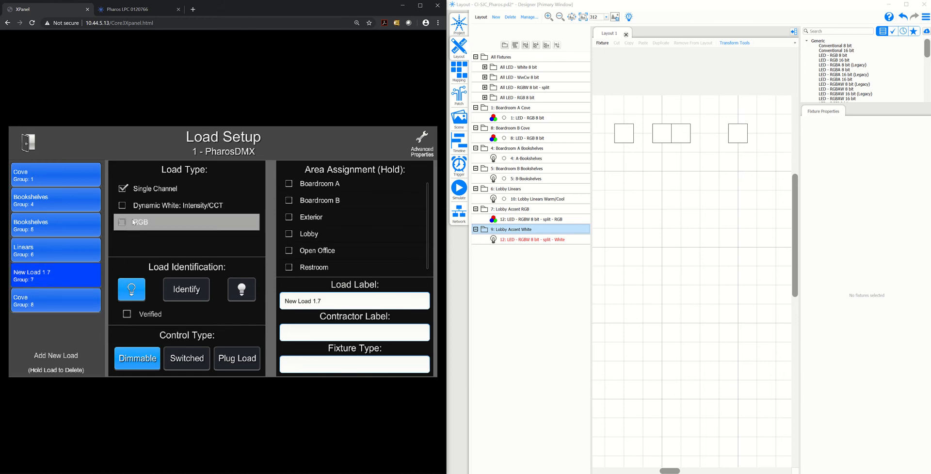
left_click(313, 237)
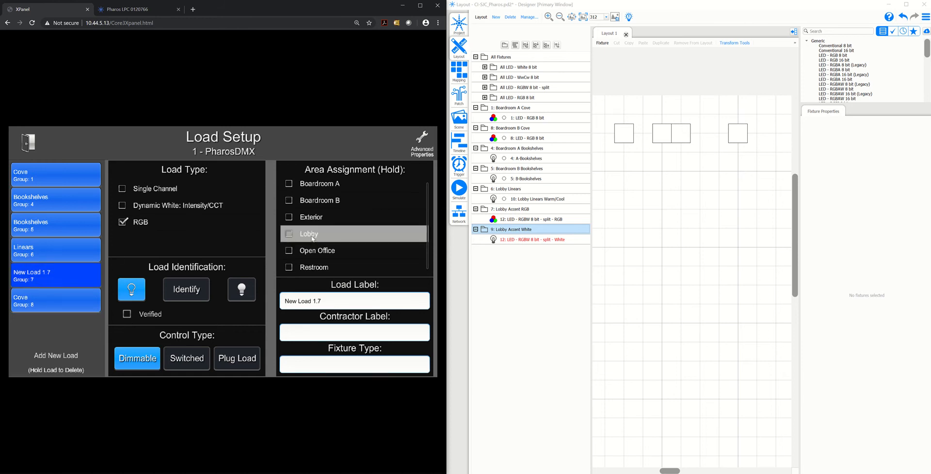
left_click_drag(322, 300, 287, 301)
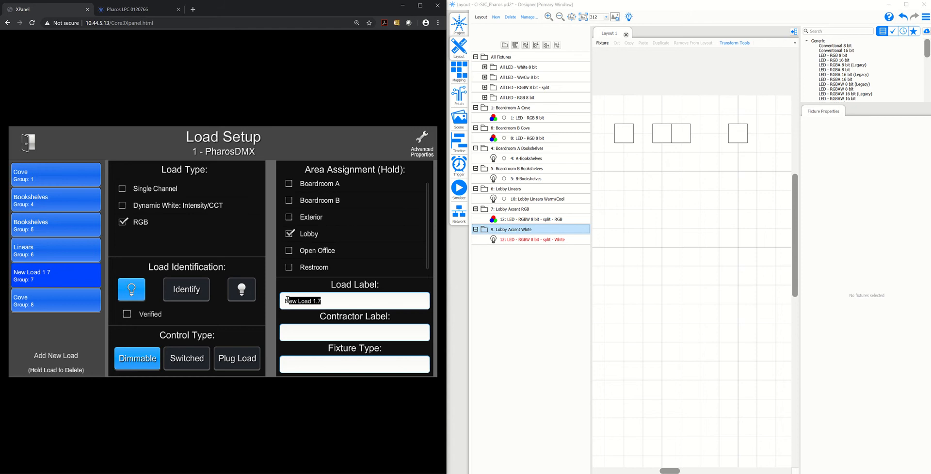
key("BackSpace")
type("A")
type("nt RGb")
left_click(400, 286)
Add a load with index/channel 9, assign it to Lobby and label it Accent White
left_click(48, 357)
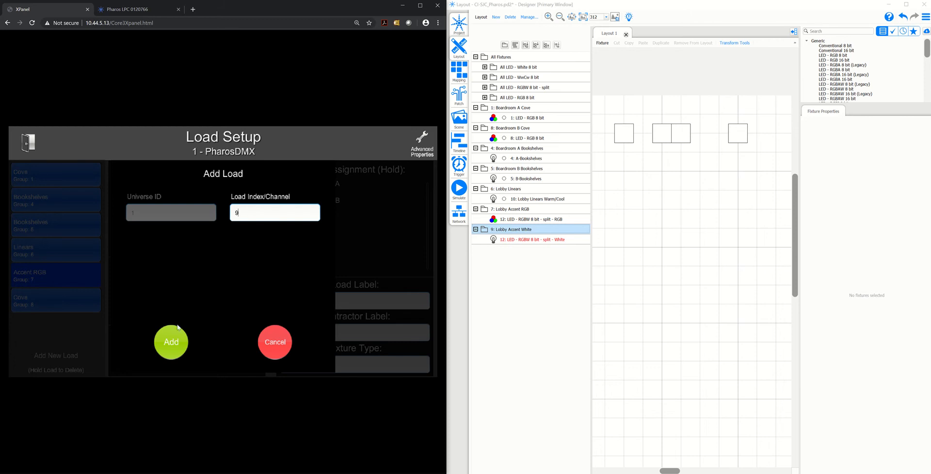
left_click(171, 346)
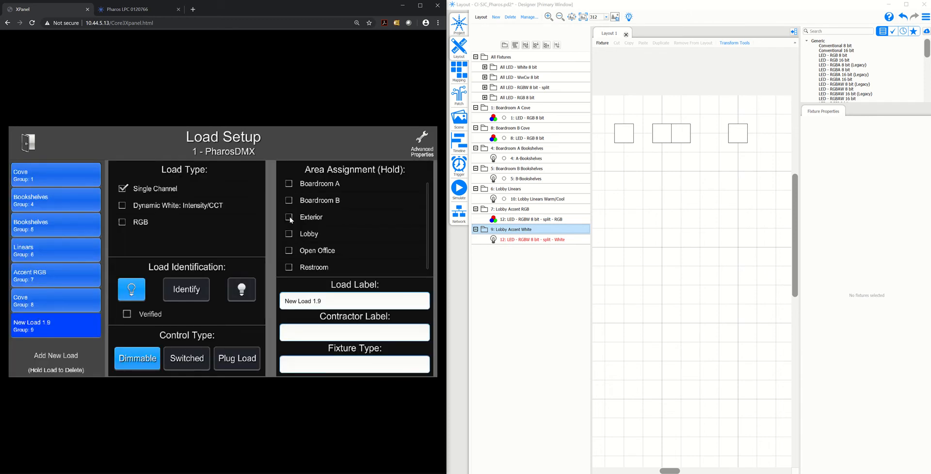
left_click(309, 235)
left_click_drag(318, 300, 284, 300)
type("Accent White")
left_click(400, 285)
Leave the setup and set Boardroom A's RGB Cove colour to about Red 45, Green 210, Blue 152
left_click(33, 149)
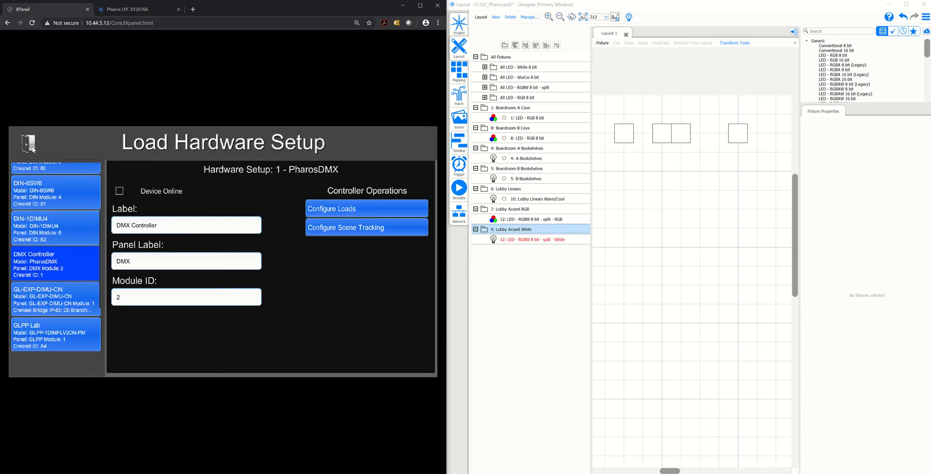
left_click(29, 144)
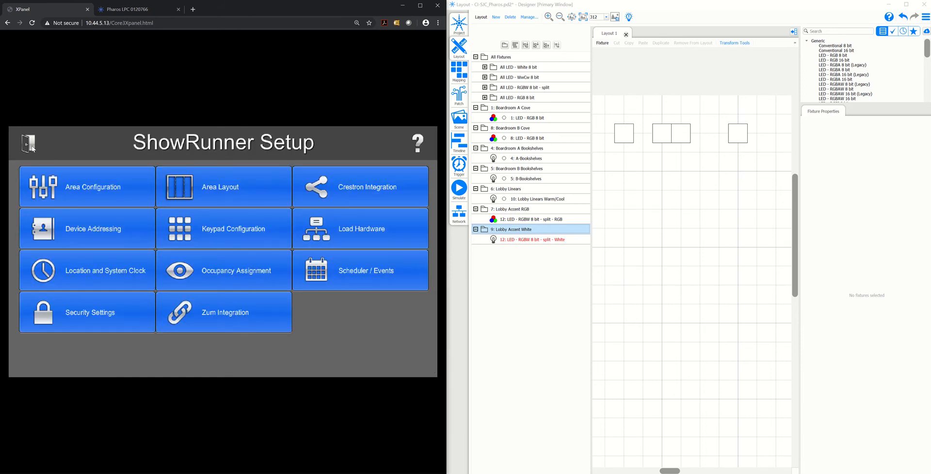
left_click(31, 145)
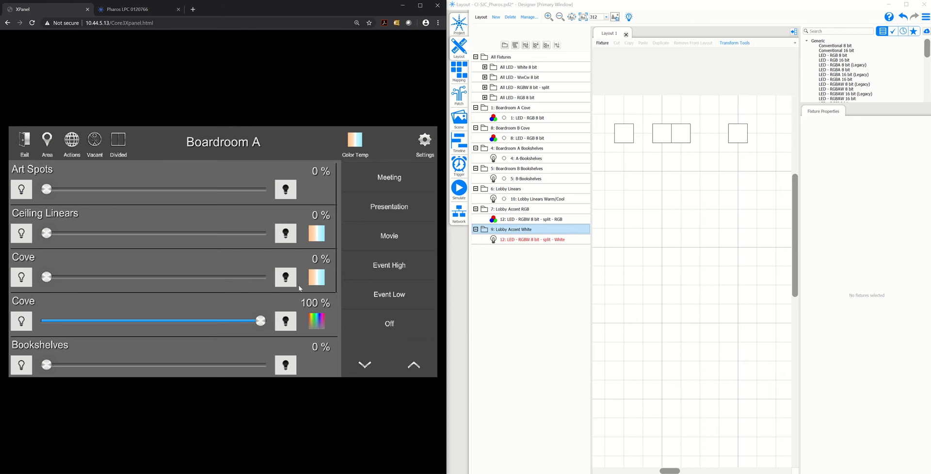
left_click(317, 321)
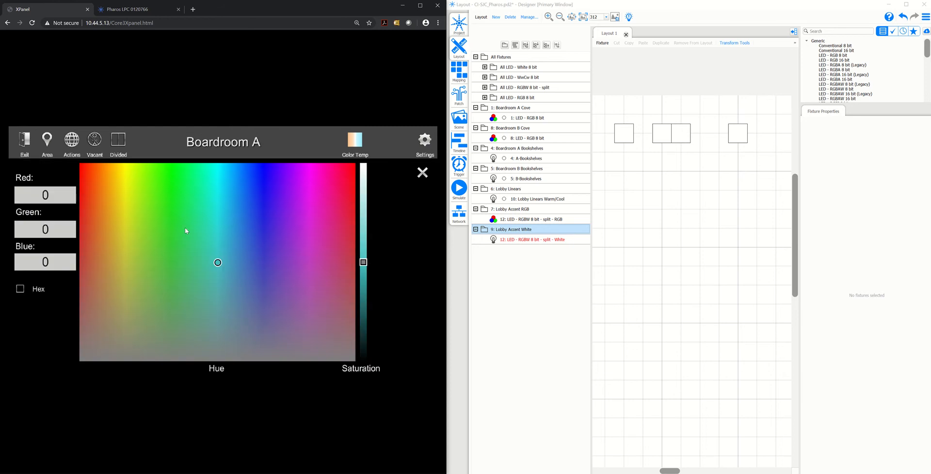
left_click_drag(284, 253, 186, 242)
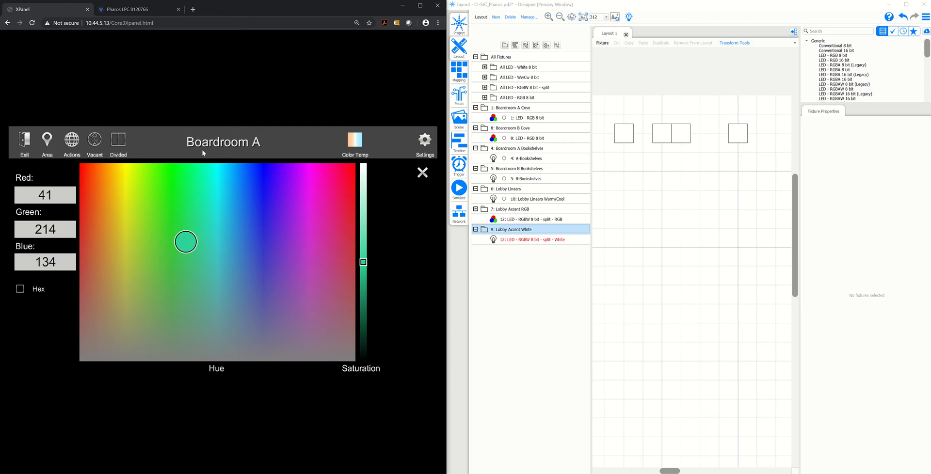
Compare the Pharos LPC's DMX universe 1 output with the Boardroom A Cove fixture's patch in Designer
left_click(148, 9)
left_click(156, 38)
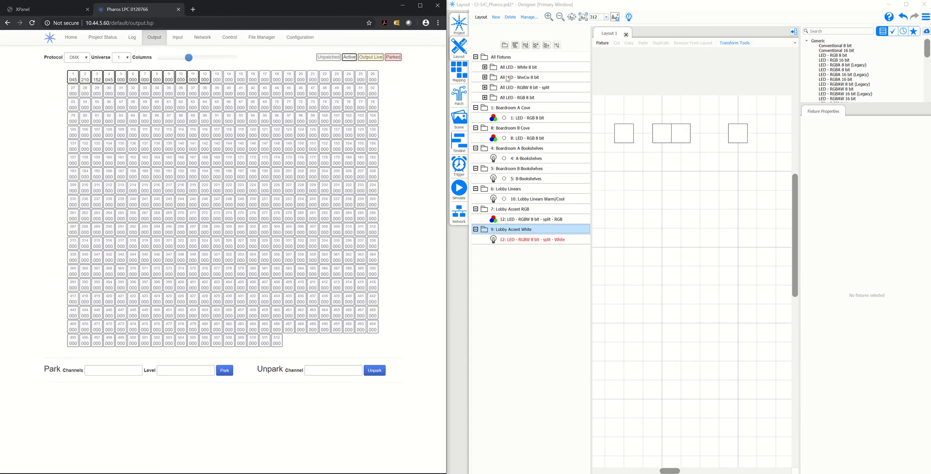
left_click(459, 93)
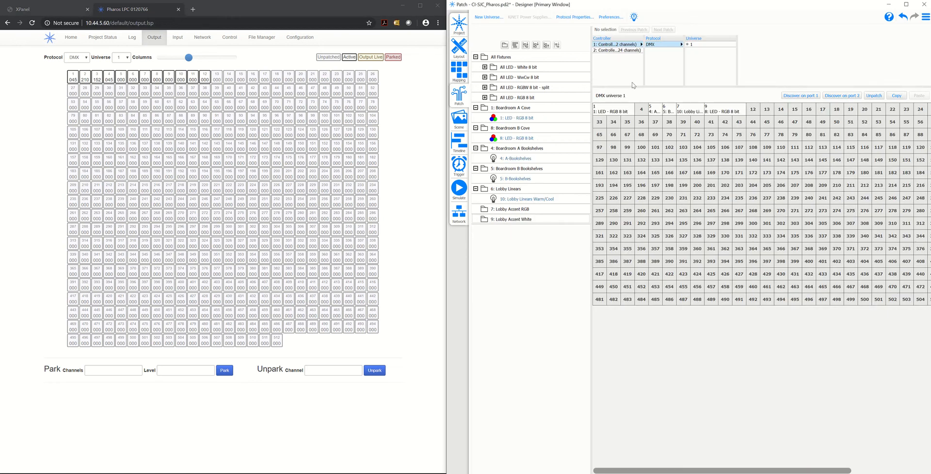
left_click(620, 110)
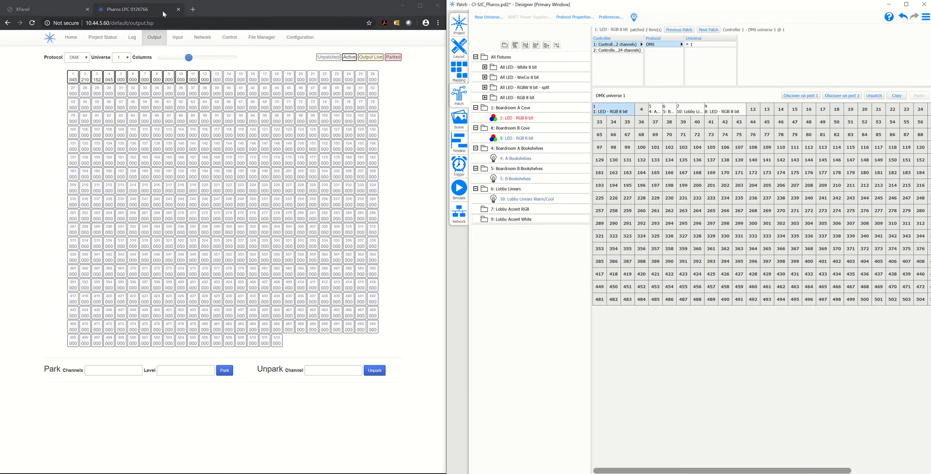
Set Boardroom A's RGB Cove colour to about Red 237, Green 215, Blue 18 and check the Pharos DMX output
left_click(49, 11)
left_click_drag(148, 199, 121, 191)
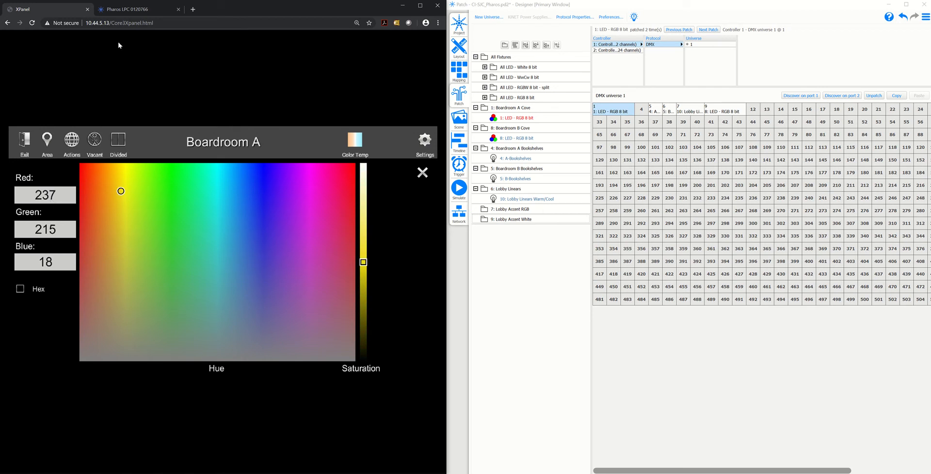
left_click(126, 10)
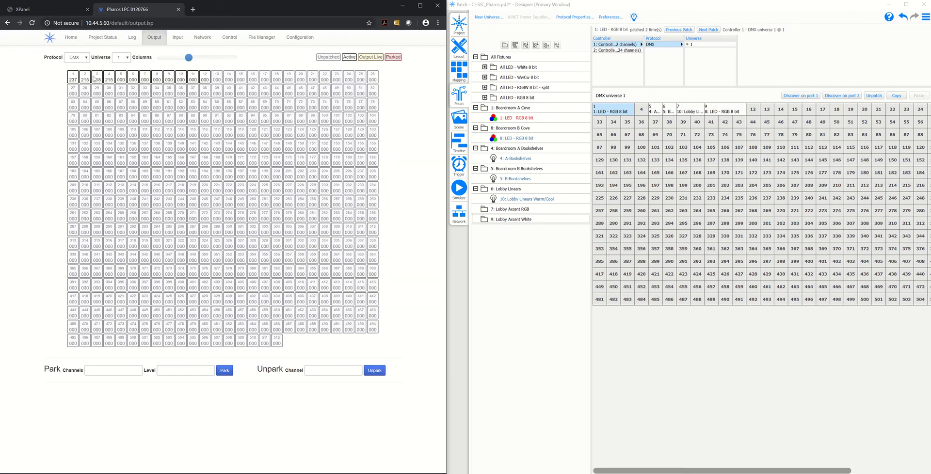
left_click(32, 11)
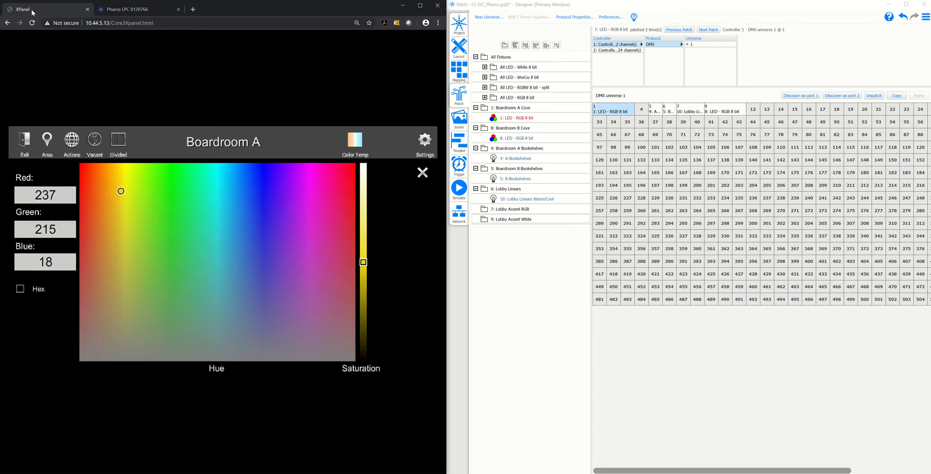
left_click(423, 173)
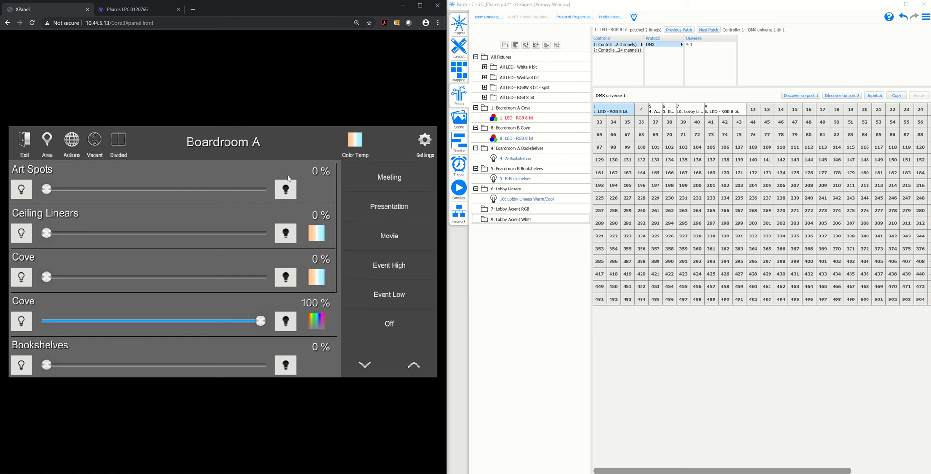
Switch to the Lobby area and set the Accent RGB colour to about Red 113, Green 234, Blue 56
left_click(48, 146)
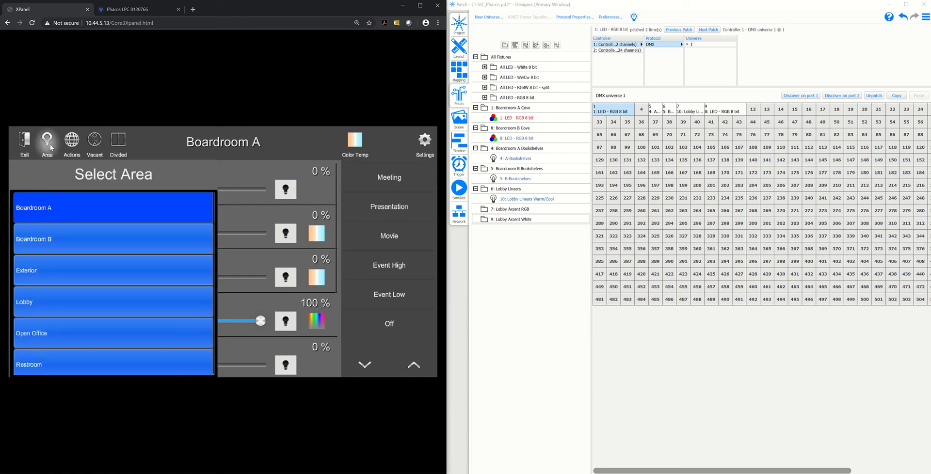
left_click(38, 299)
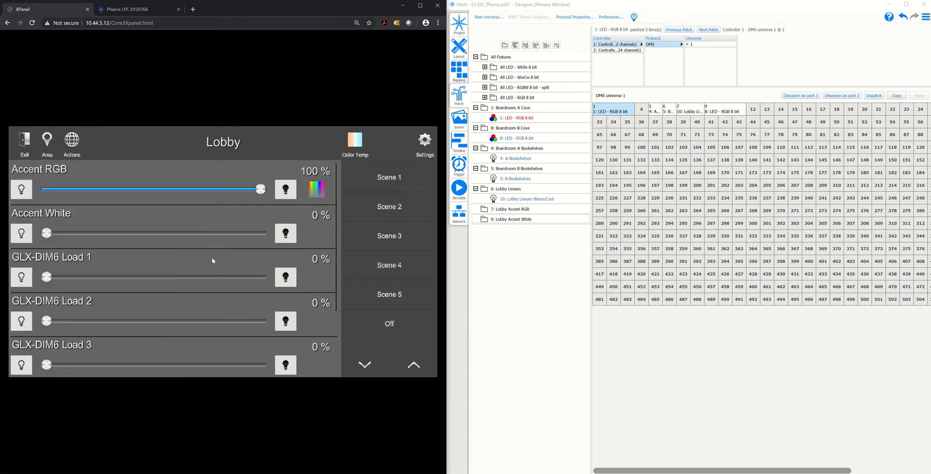
left_click(317, 189)
left_click_drag(249, 239, 317, 219)
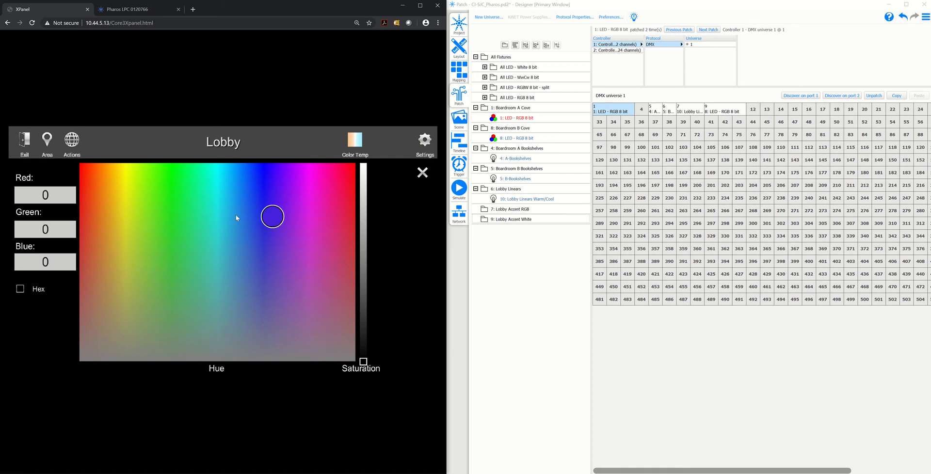
left_click_drag(236, 217, 239, 215)
left_click(360, 252)
left_click_drag(322, 254, 157, 201)
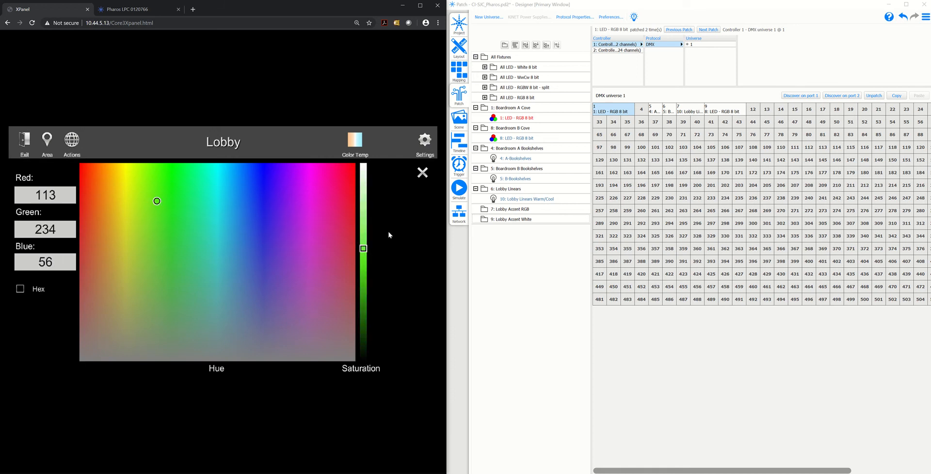
Set the Lobby Accent RGB load's Red value to 56 and check its matching group in the Designer patch
left_click(45, 195)
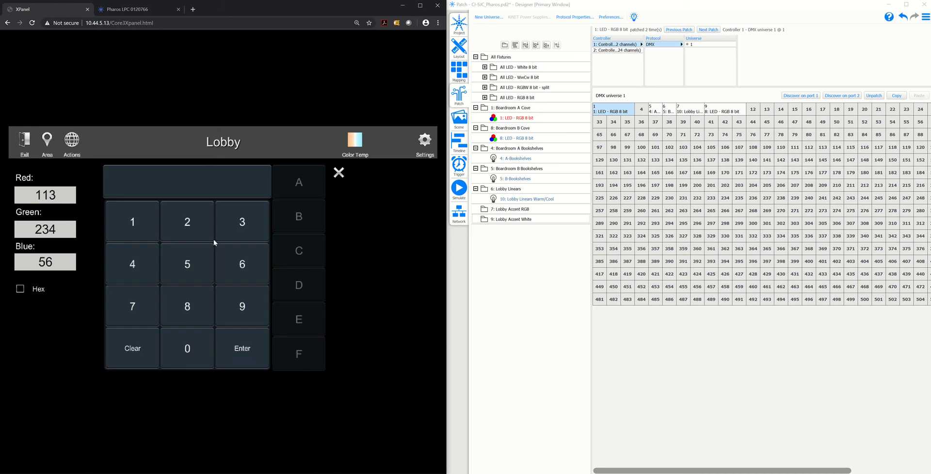
left_click(187, 264)
left_click(245, 267)
left_click(250, 336)
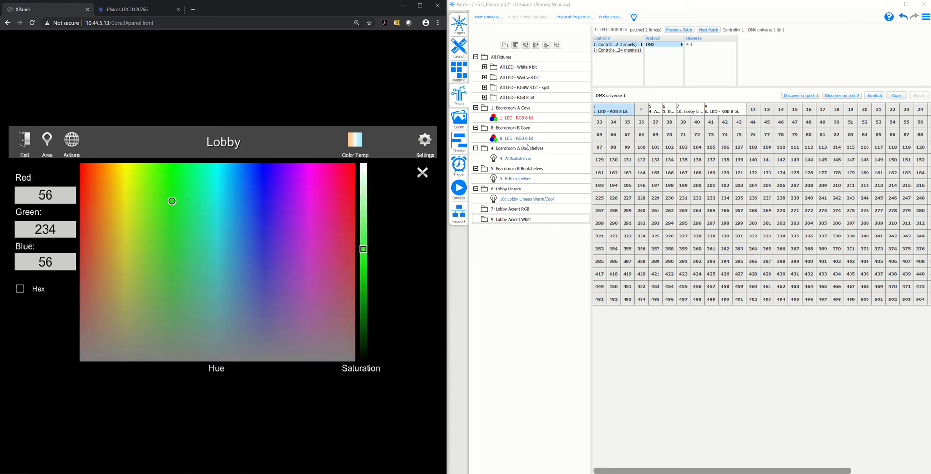
left_click(488, 212)
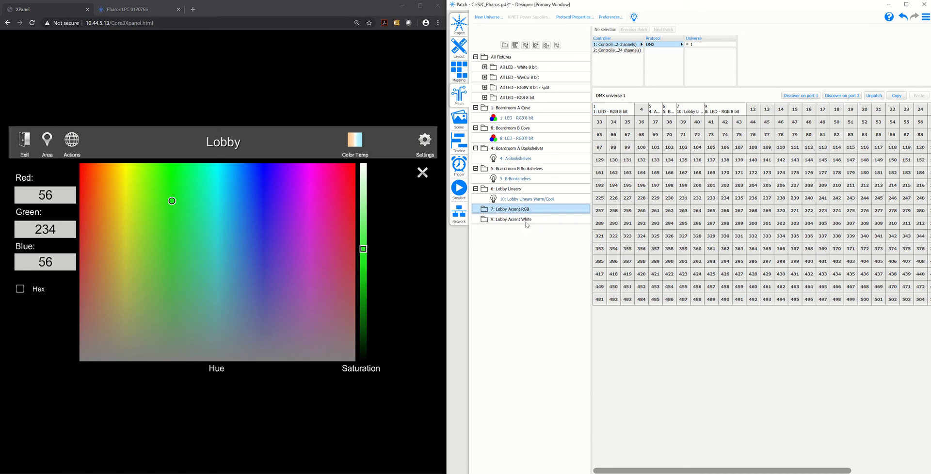
left_click(422, 173)
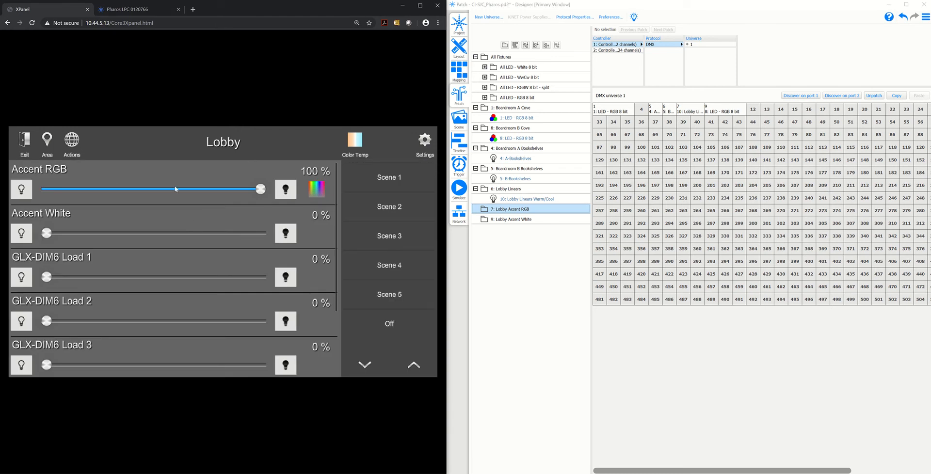
Open the scene tracking setup for the PharosDMX controller in the load hardware settings
left_click(422, 152)
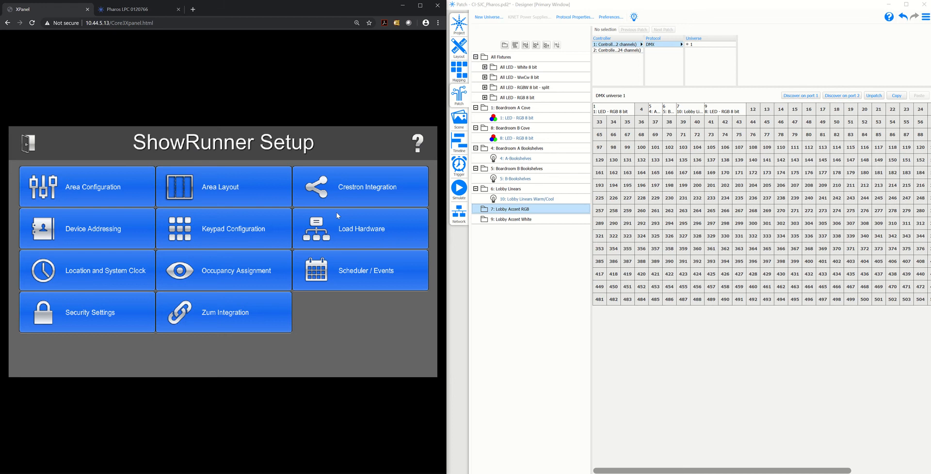
left_click(326, 230)
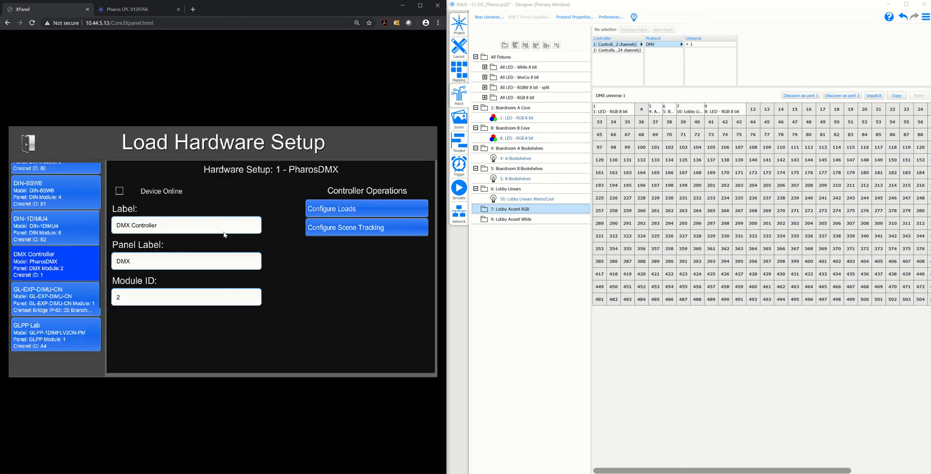
left_click(351, 230)
Review the Scene 1 and Scene 2 timelines in Pharos Designer
left_click(459, 142)
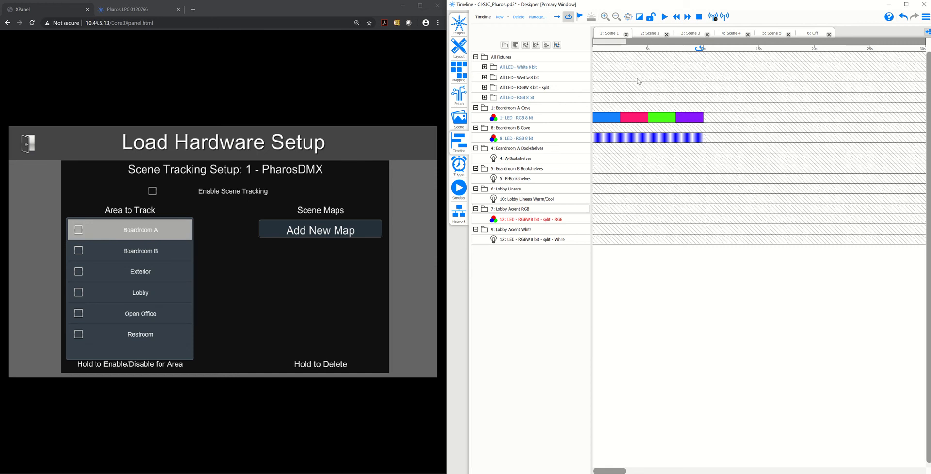
left_click(645, 35)
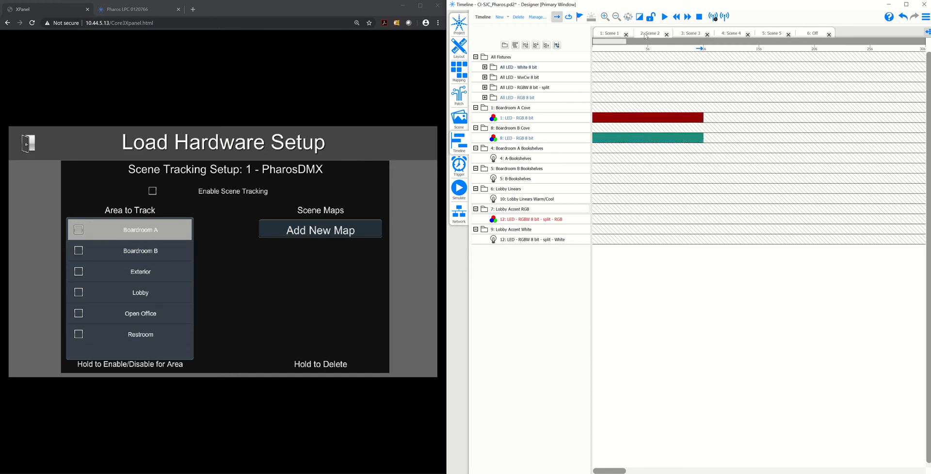
left_click(611, 34)
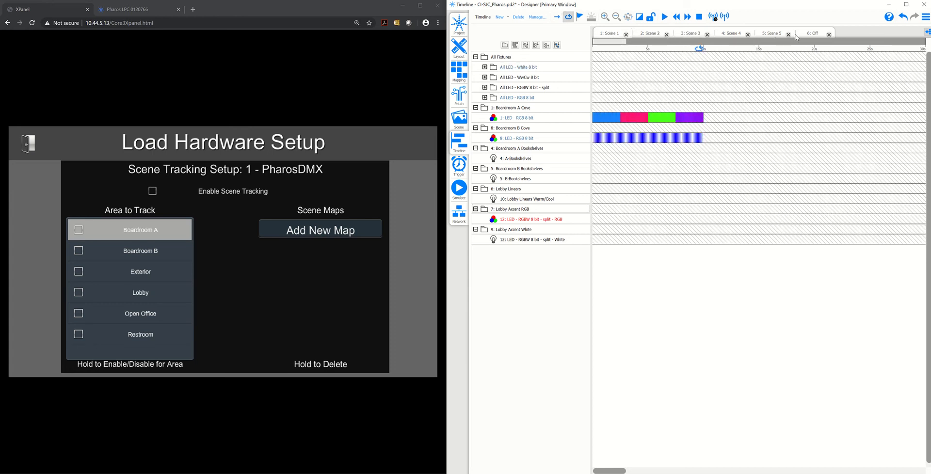
Enable scene tracking on the PharosDMX controller for the Boardroom A area
left_click(157, 192)
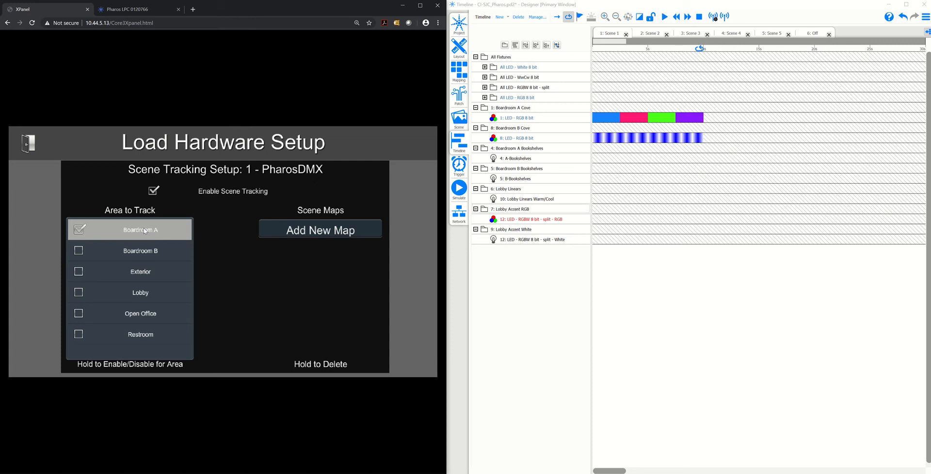
Rename timeline 1 in Designer to Meeting and add a scene map linking the Meeting scene to timeline ID 1
left_click(305, 226)
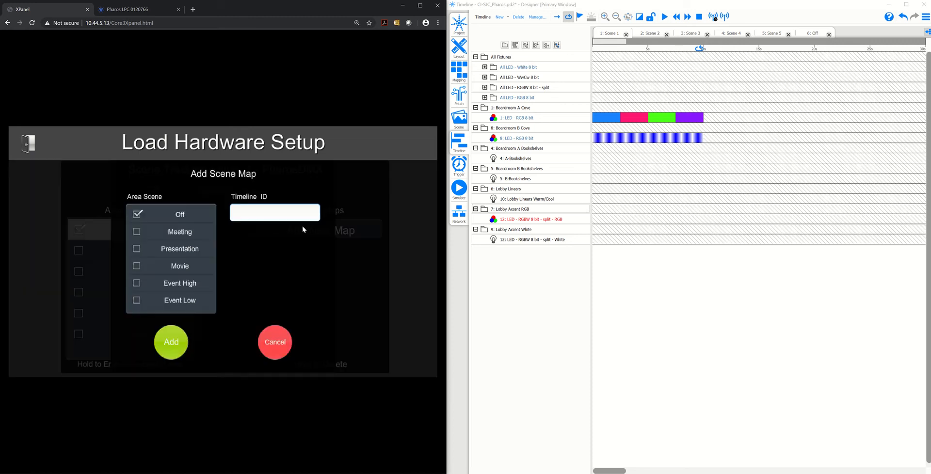
left_click(188, 233)
left_click(611, 34)
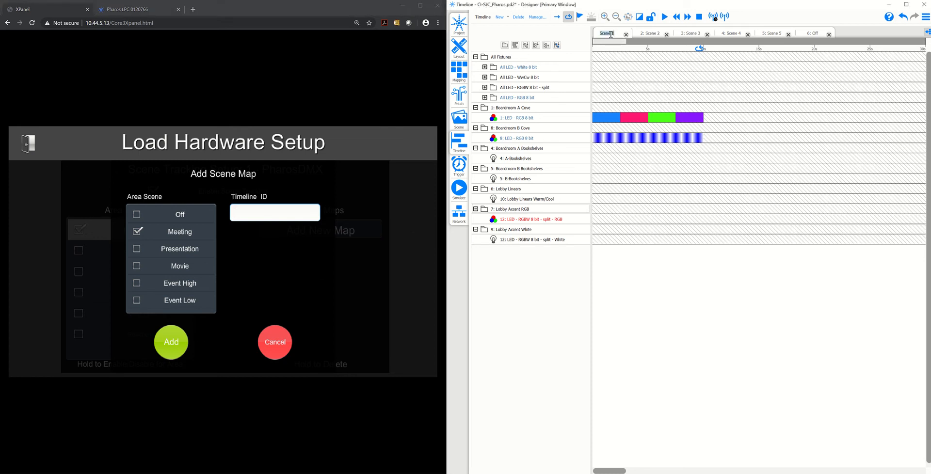
type("Meeting")
key("Return")
left_click(234, 226)
type("1")
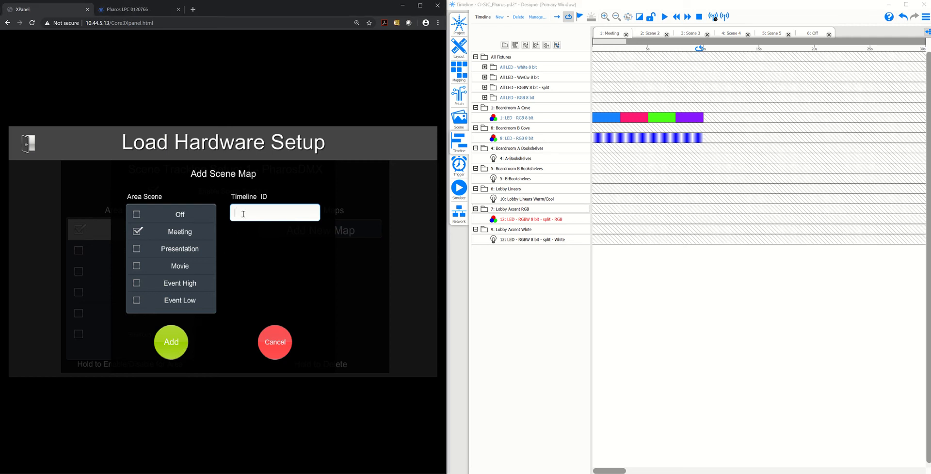
left_click(171, 341)
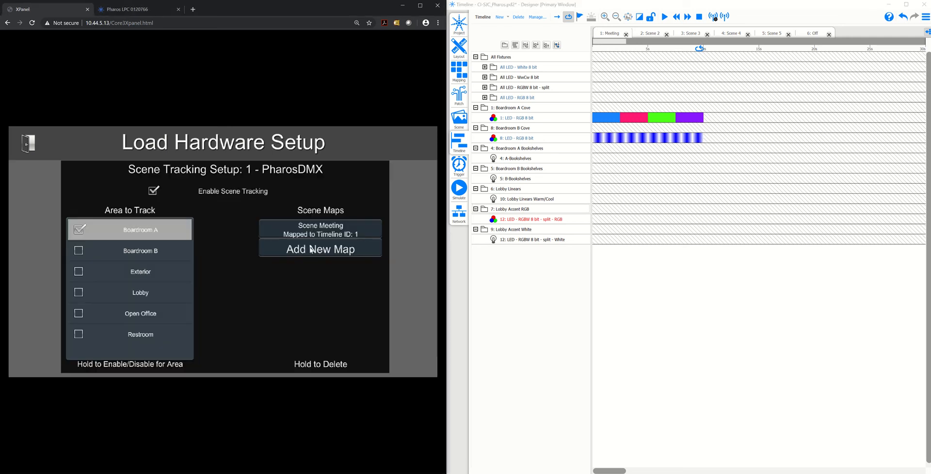
Rename timeline 2 in Designer to Presentation and add a scene map linking the Presentation scene to timeline ID 2
left_click(312, 251)
left_click(173, 248)
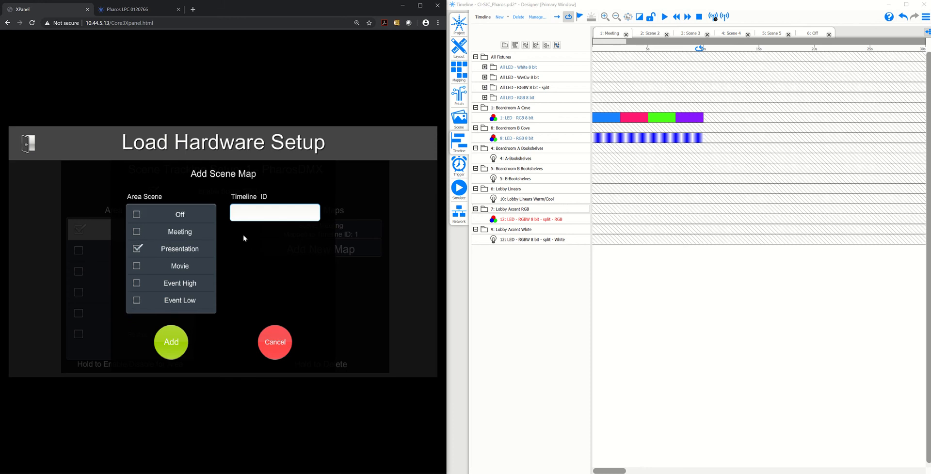
left_click(650, 33)
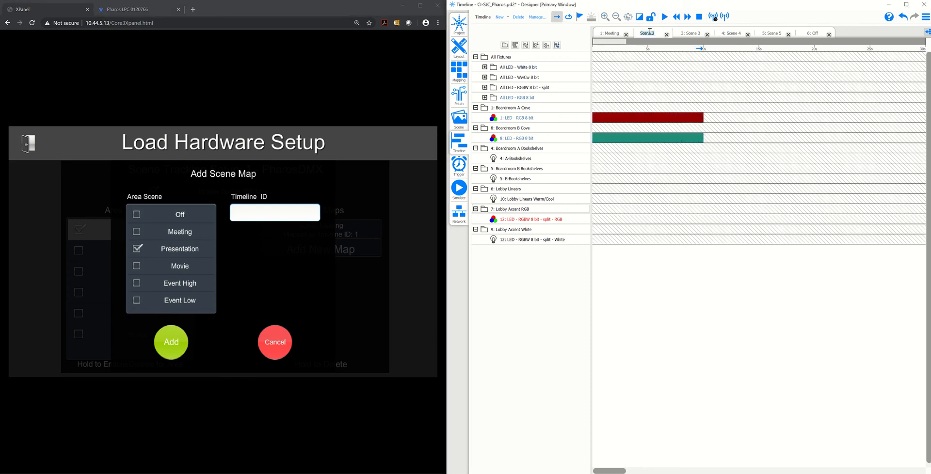
type("P")
type("resentation")
key("Return")
left_click(238, 217)
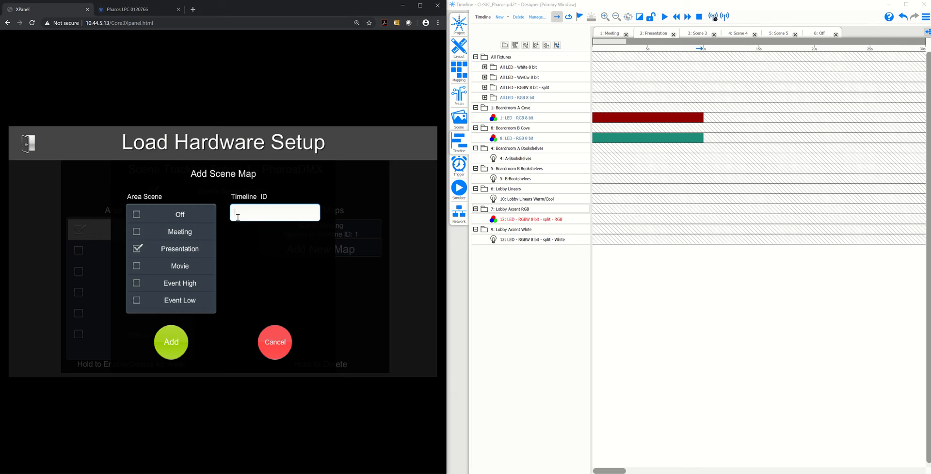
left_click(171, 339)
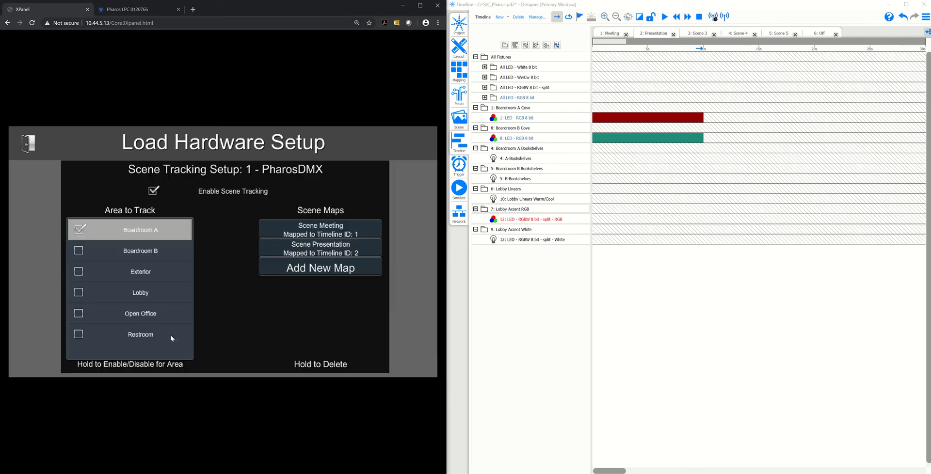
Rename timeline 3 in Designer to Movie and add a scene map linking the Movie scene to timeline ID 3
left_click(354, 270)
left_click(185, 268)
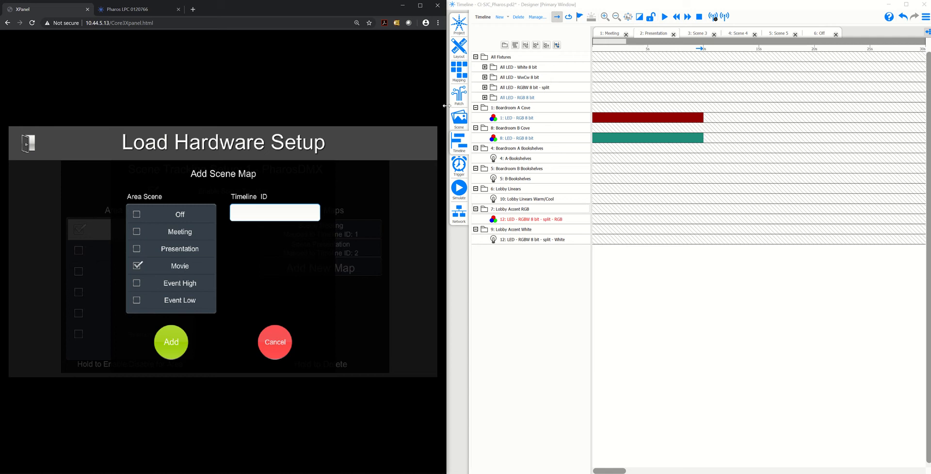
double_click(702, 33)
type("Mo")
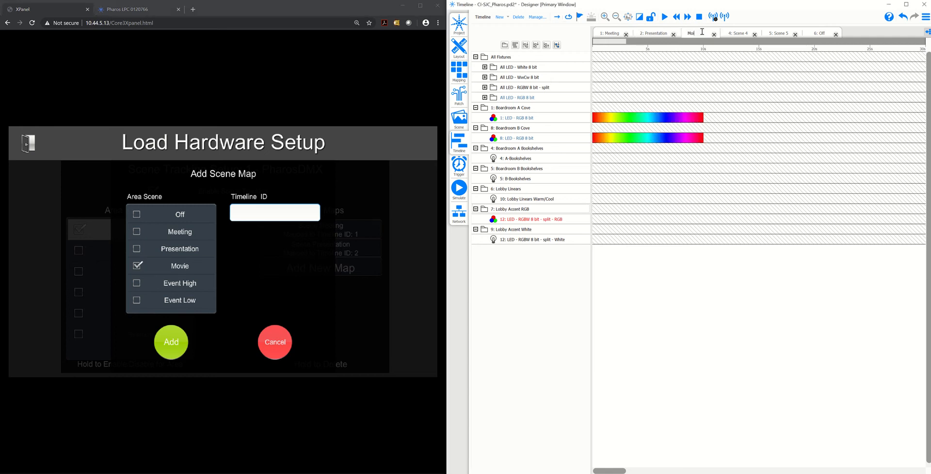
type("vie")
key("Return")
left_click(255, 217)
type("3")
left_click(171, 336)
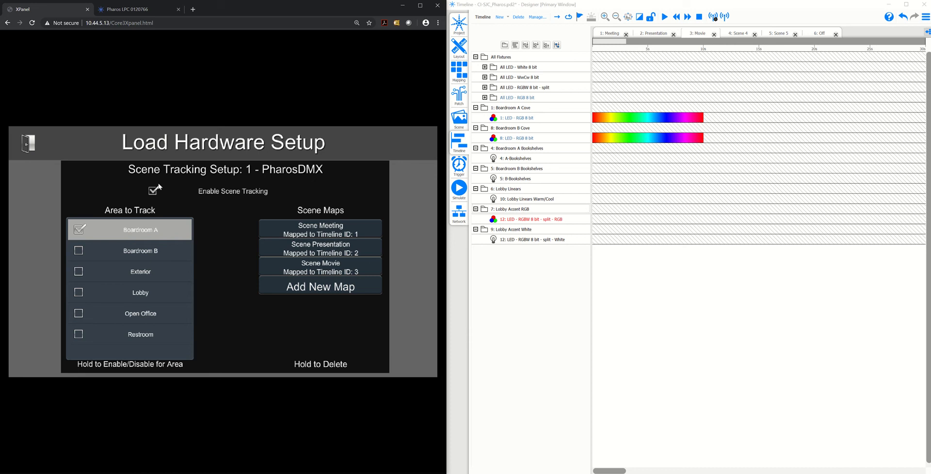
Leave the load hardware setup and switch the control page to the Boardroom A area
left_click(28, 147)
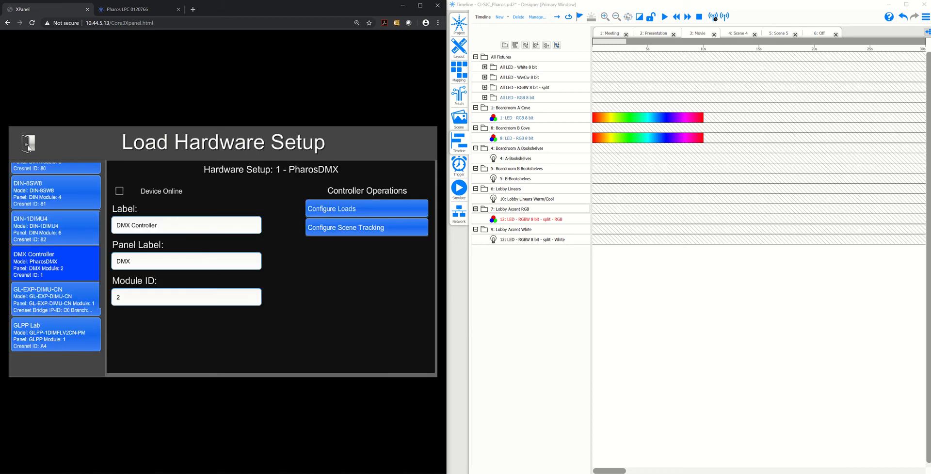
left_click(28, 147)
left_click(28, 147)
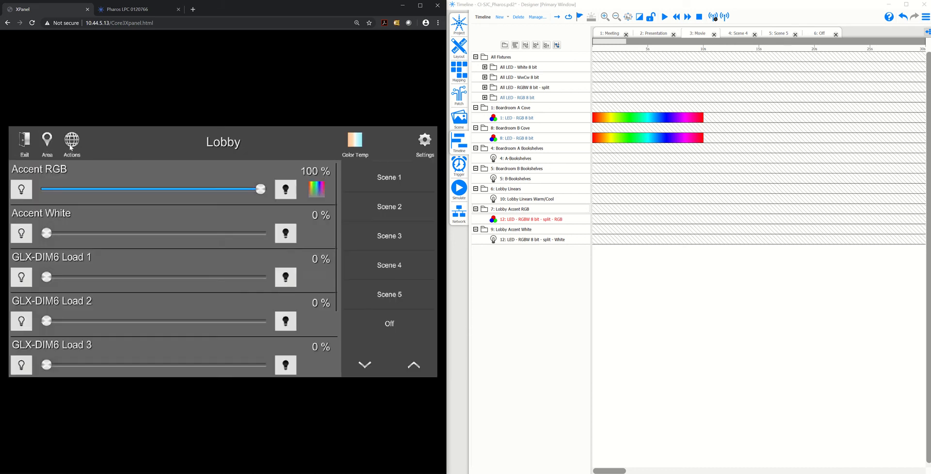
left_click(48, 142)
left_click(91, 207)
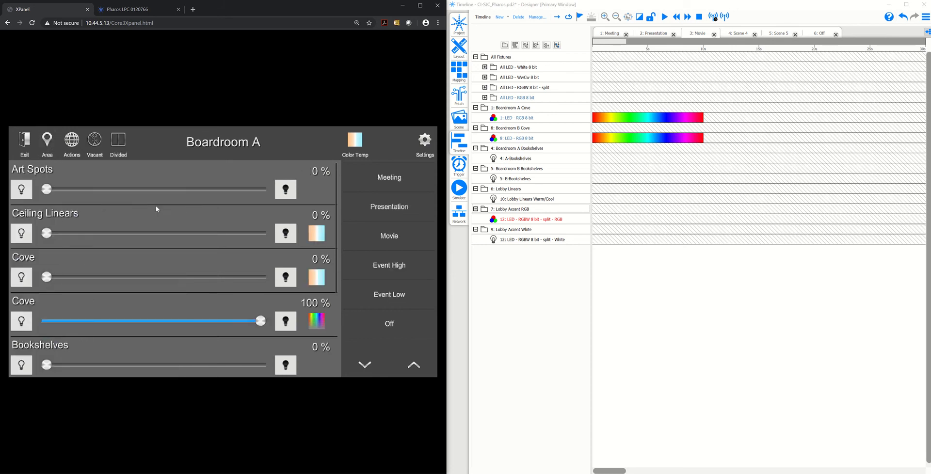
Recall Boardroom A's Meeting scene and check the timeline status in the Pharos controller's web interface
left_click(378, 182)
left_click(147, 13)
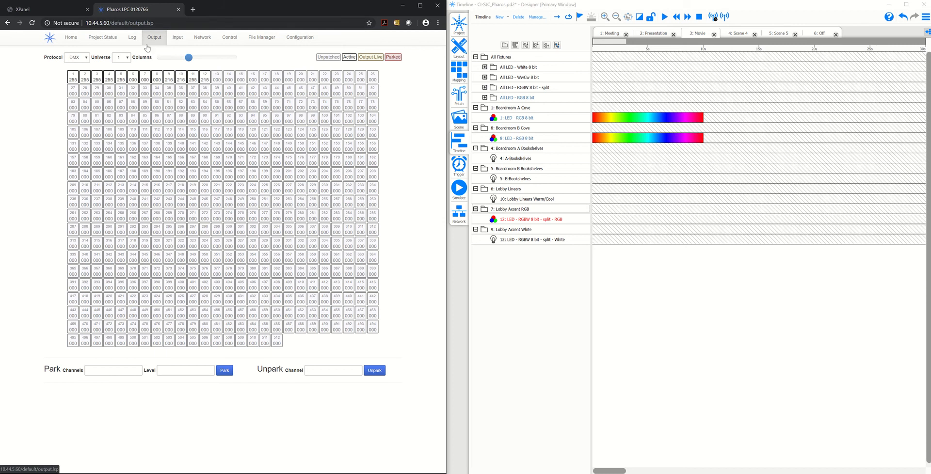
left_click(109, 43)
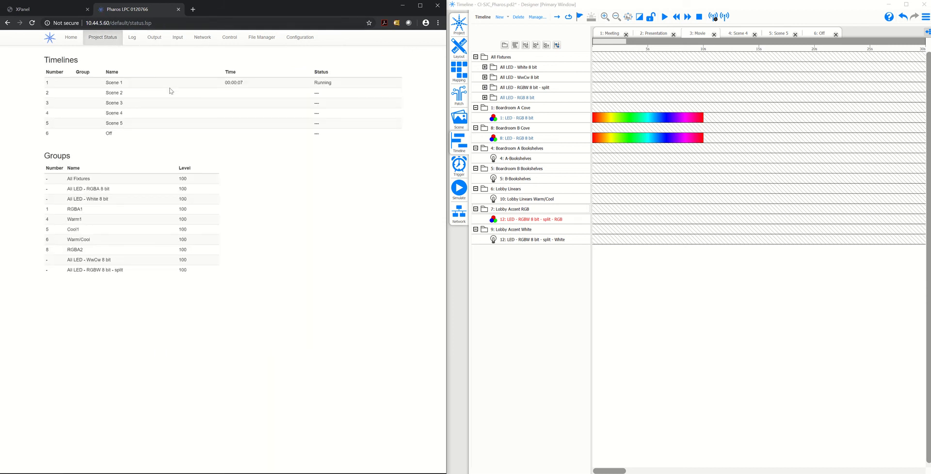
Recall Boardroom A's Movie scene and check how the Pharos timelines respond in the project status
left_click(27, 9)
left_click(404, 234)
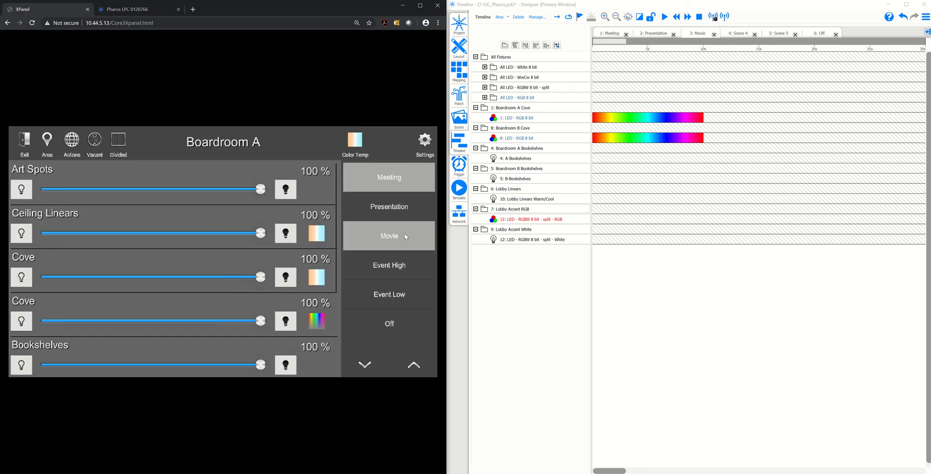
left_click(126, 11)
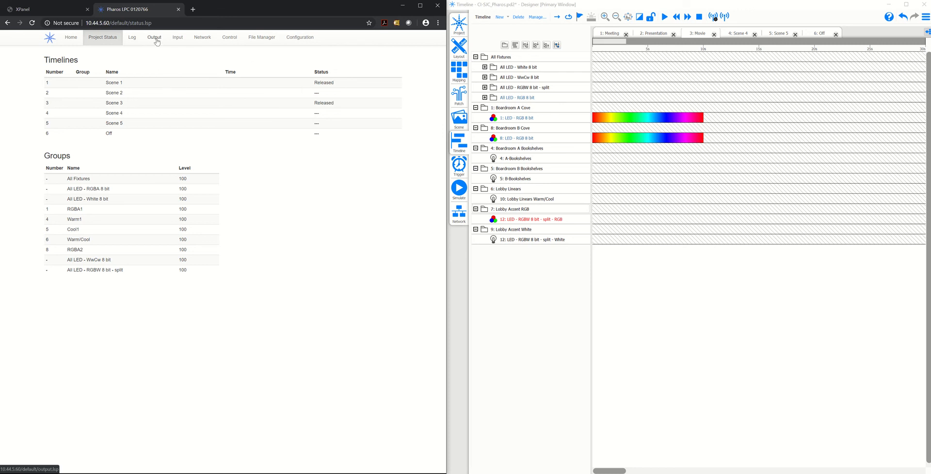
Review which loads are included in Boardroom A's Meeting scene in the ShowRunner scene setup
left_click(49, 10)
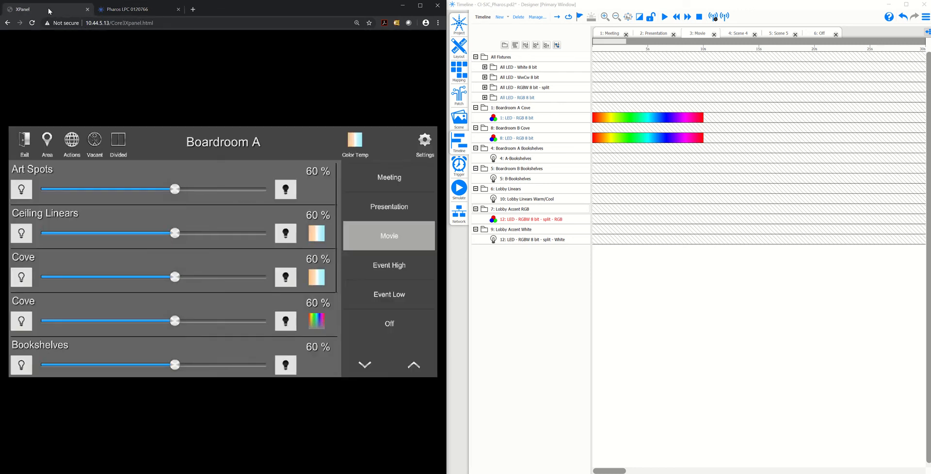
left_click(423, 146)
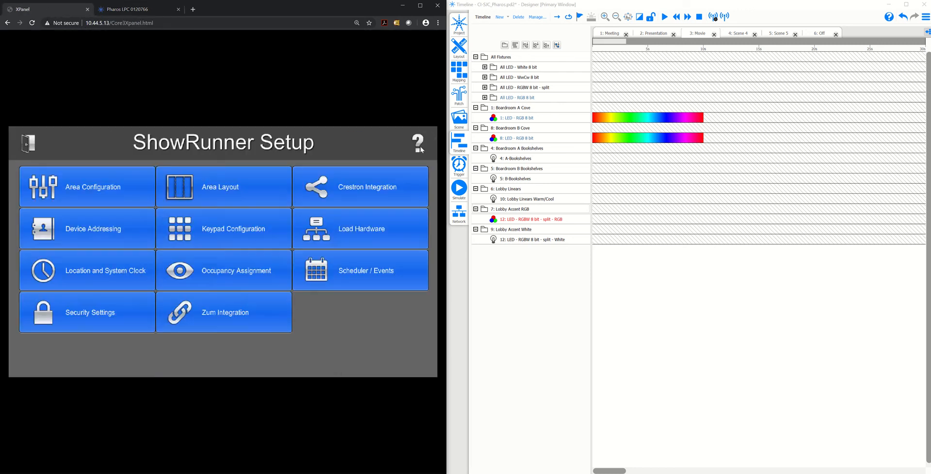
left_click(140, 195)
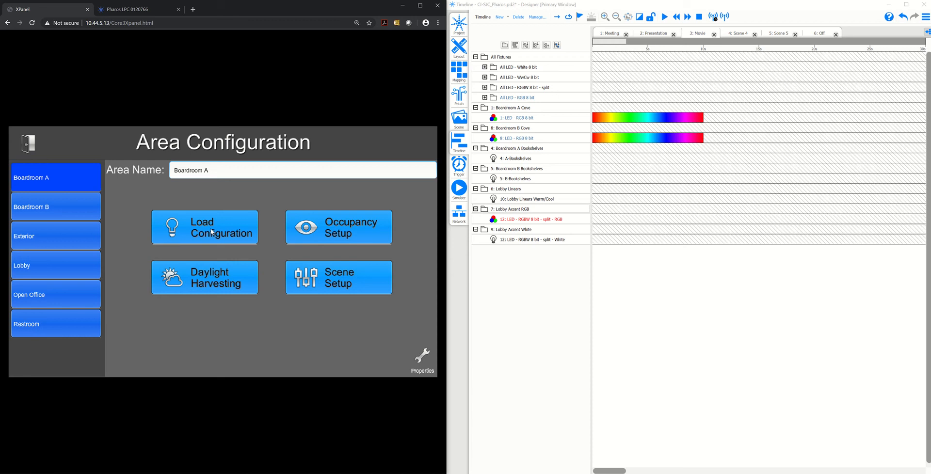
left_click(325, 284)
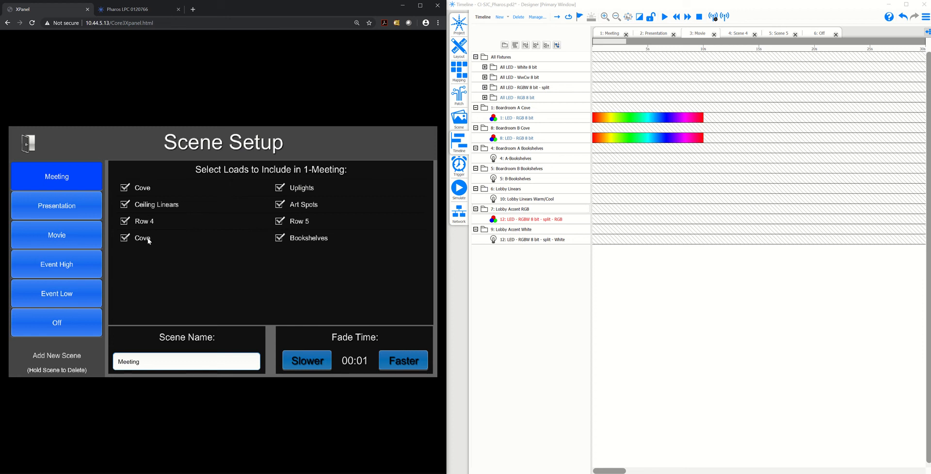
left_click(32, 147)
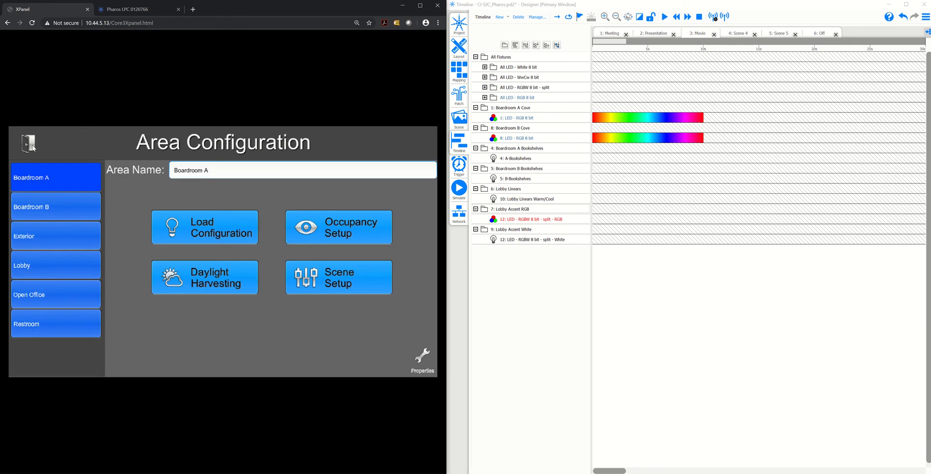
Relabel the PharosDMX group 1 load in Boardroom A as Cove RGB and return to the area controls
left_click(31, 143)
left_click(380, 230)
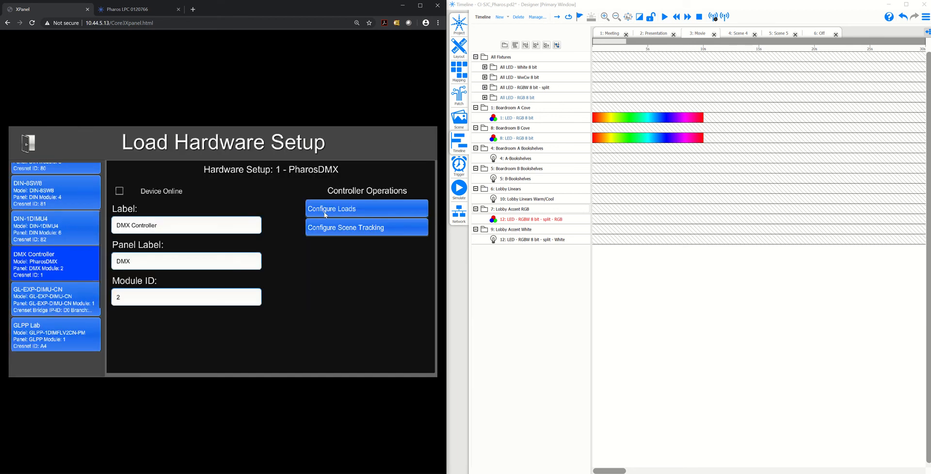
left_click(312, 213)
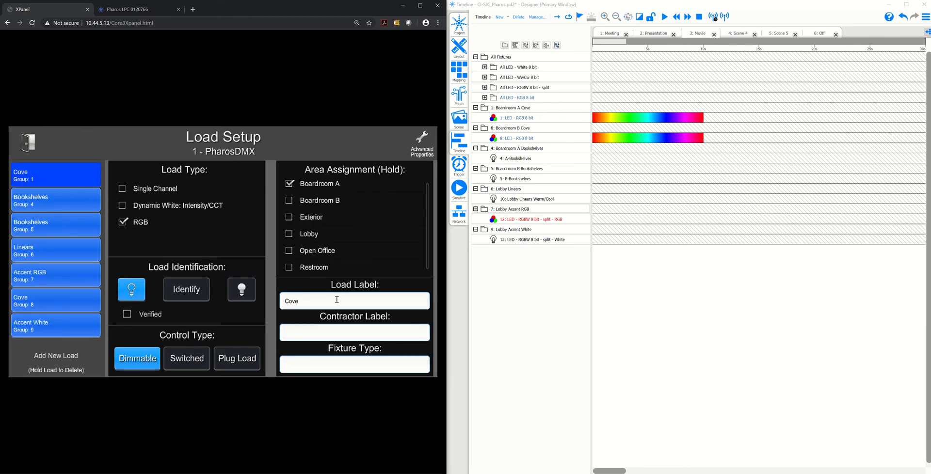
type("RGB")
left_click(400, 288)
left_click(34, 150)
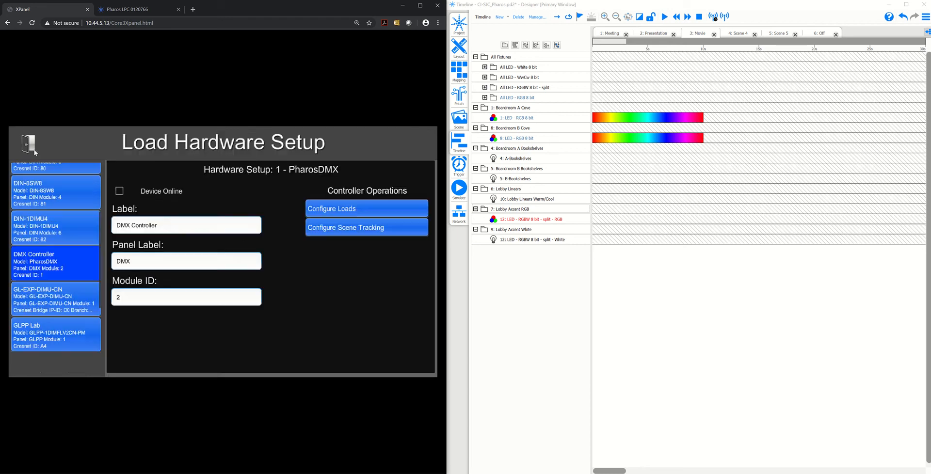
left_click(34, 149)
left_click(34, 149)
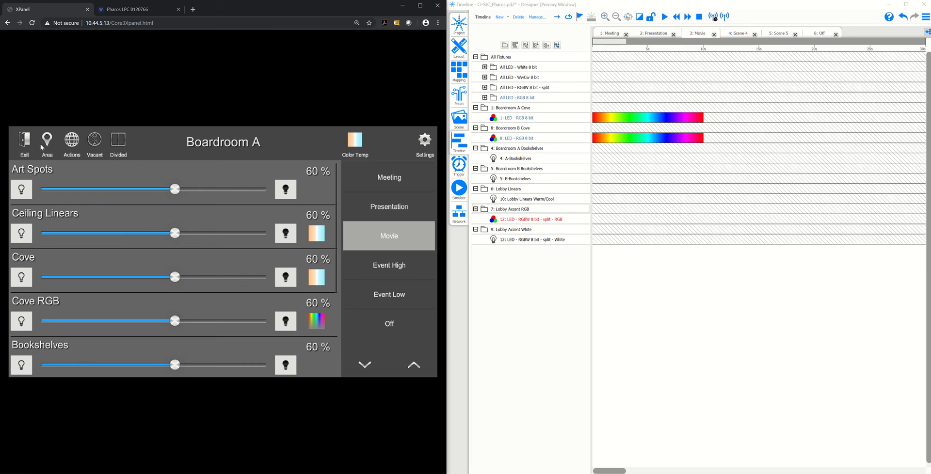
Relabel Boardroom B's Cove load, PharosDMX group 8, as Cove RGB and return to the area controls
left_click(43, 144)
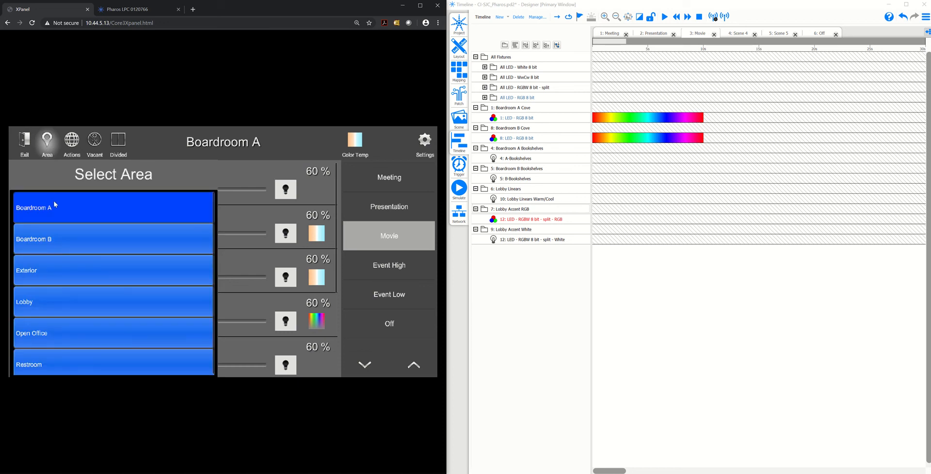
left_click(424, 142)
left_click(331, 234)
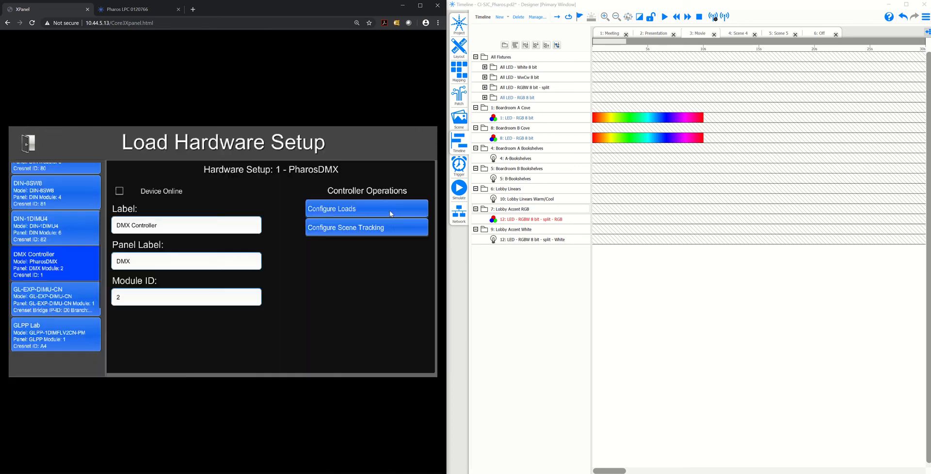
left_click(340, 209)
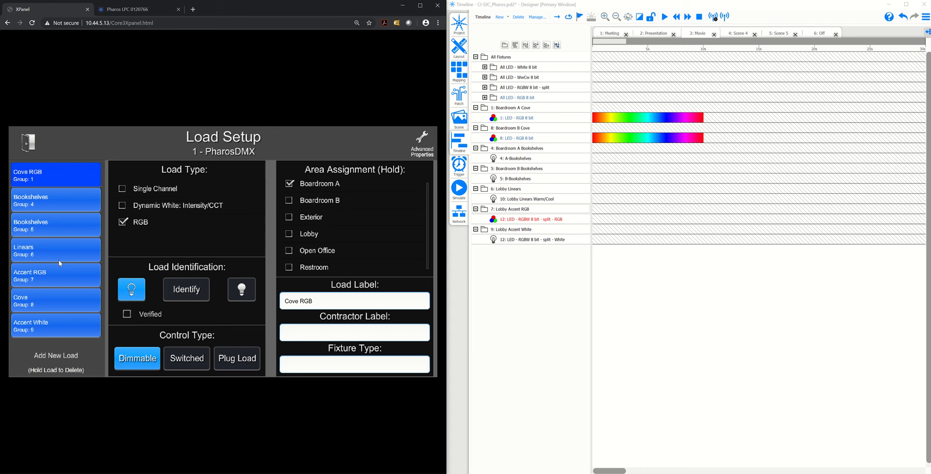
left_click(51, 299)
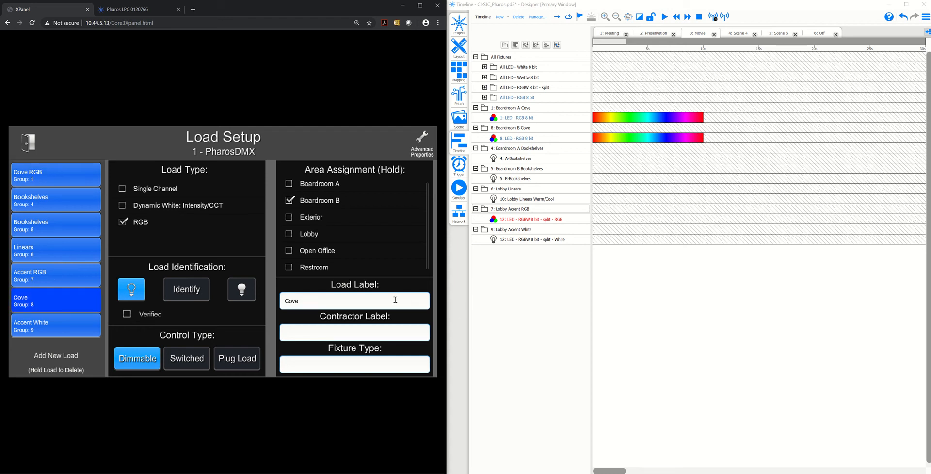
type("RGB")
left_click(401, 286)
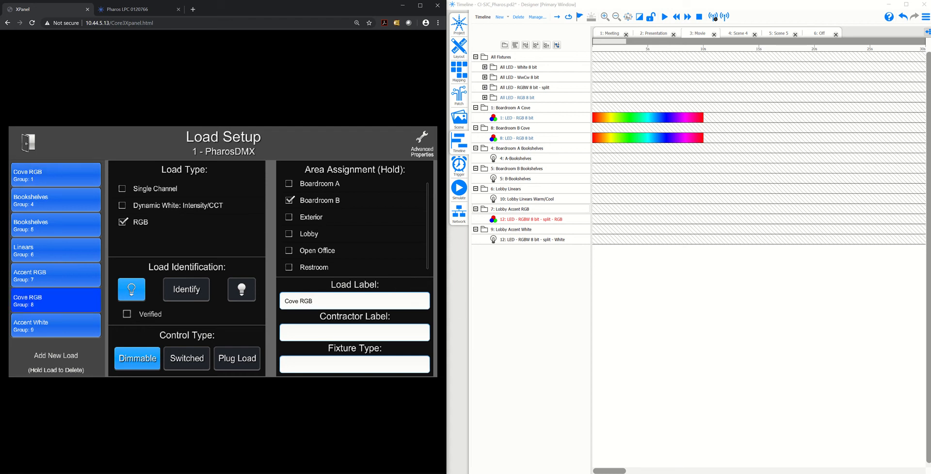
left_click(28, 147)
left_click(28, 147)
left_click(30, 142)
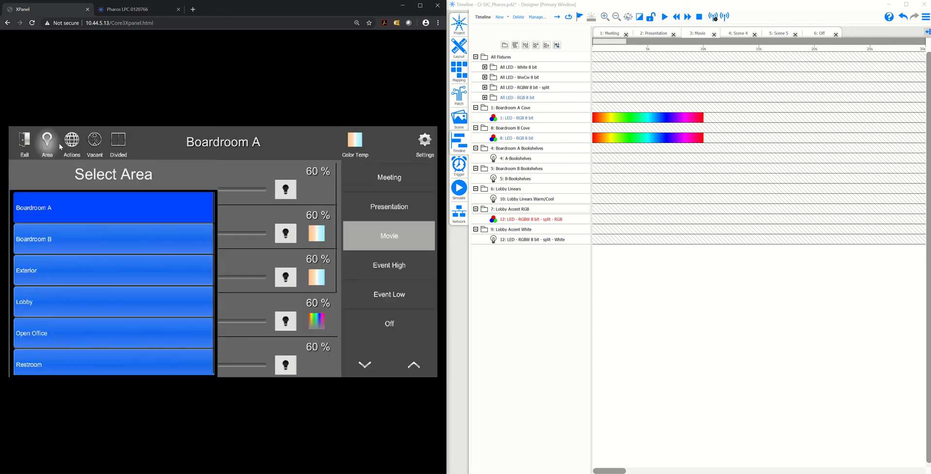
View Boardroom B's load controls and switch back to the Boardroom A area
left_click(50, 142)
left_click(50, 142)
left_click(51, 237)
left_click(49, 152)
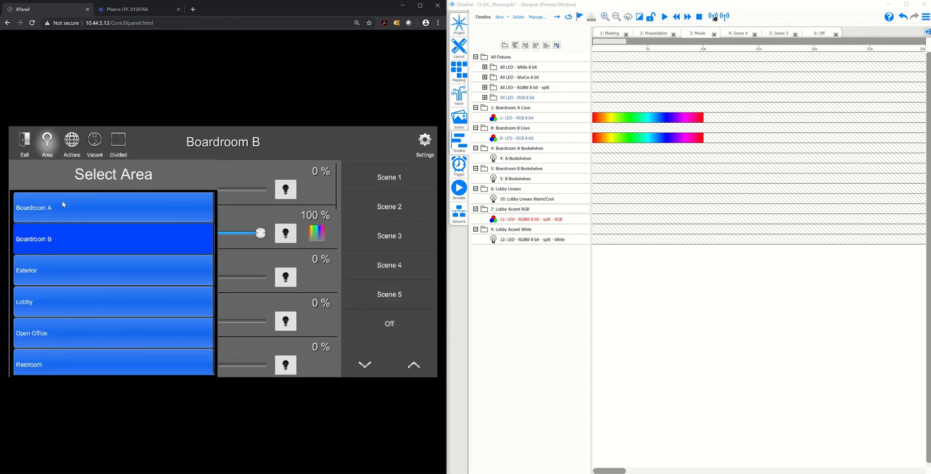
left_click(62, 201)
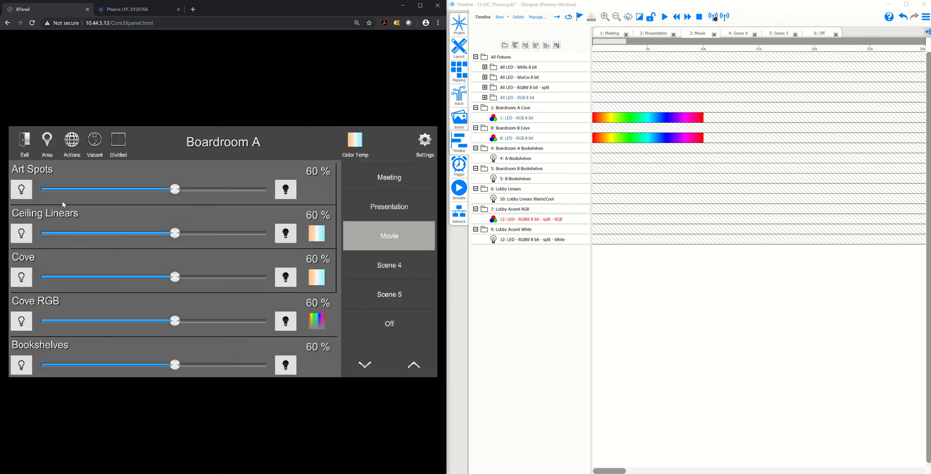
Exclude the Cove RGB load from Boardroom A's Meeting, Presentation and Movie scenes and return to the area controls
left_click(425, 142)
left_click(101, 191)
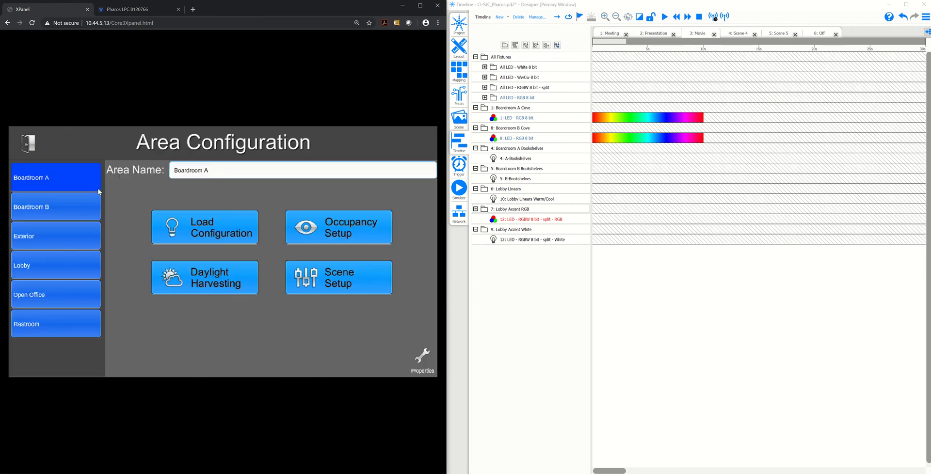
left_click(342, 280)
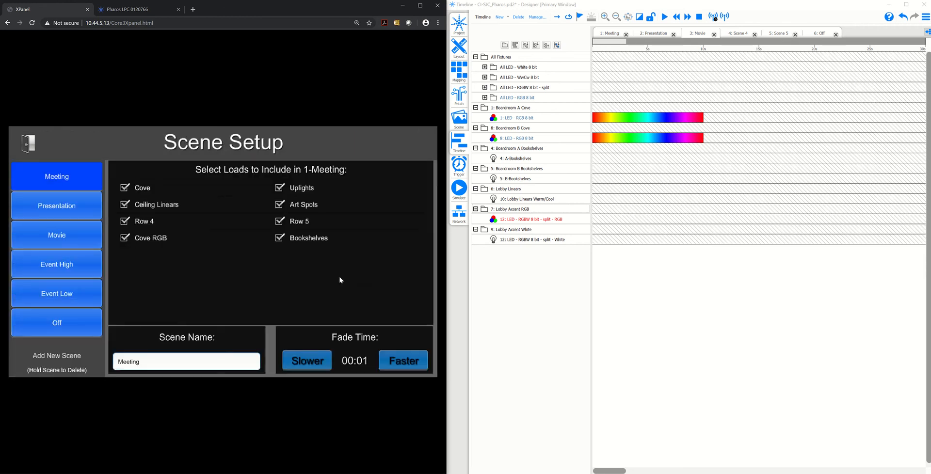
left_click(141, 240)
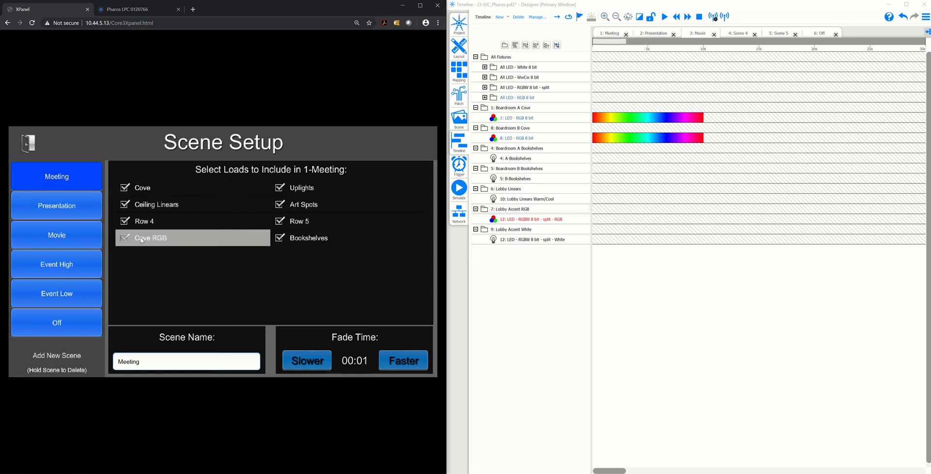
left_click(95, 204)
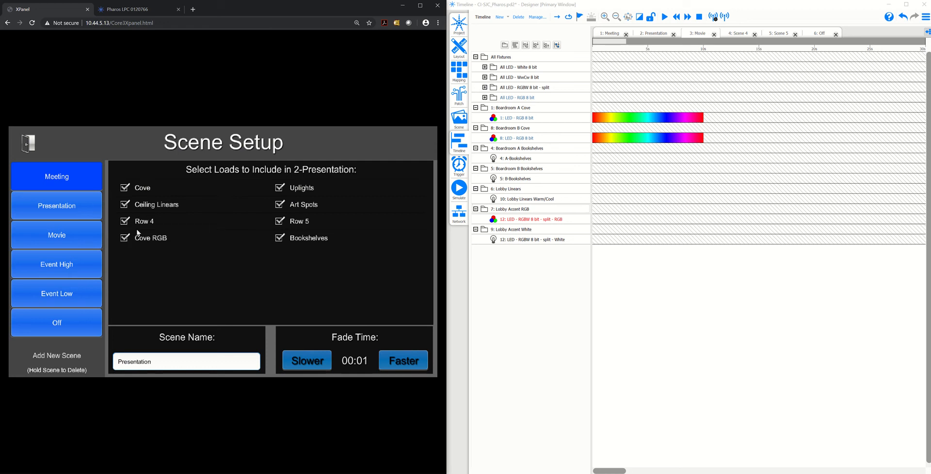
left_click(77, 232)
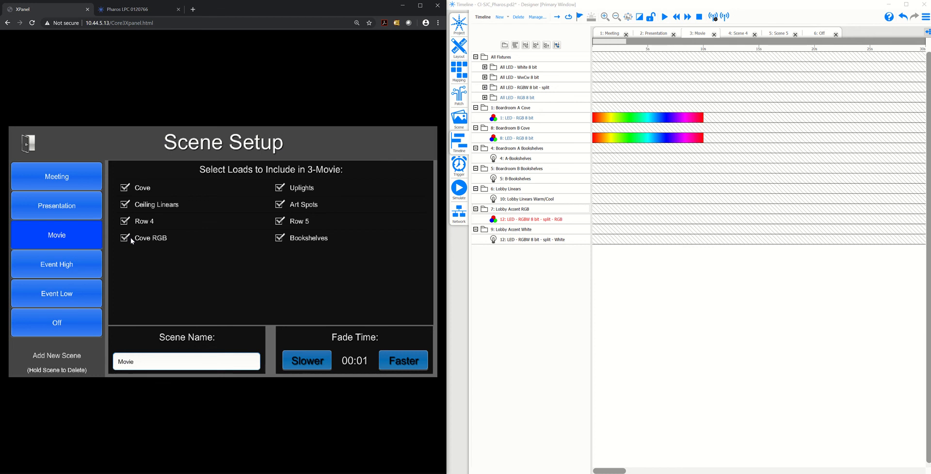
left_click(36, 150)
left_click(36, 149)
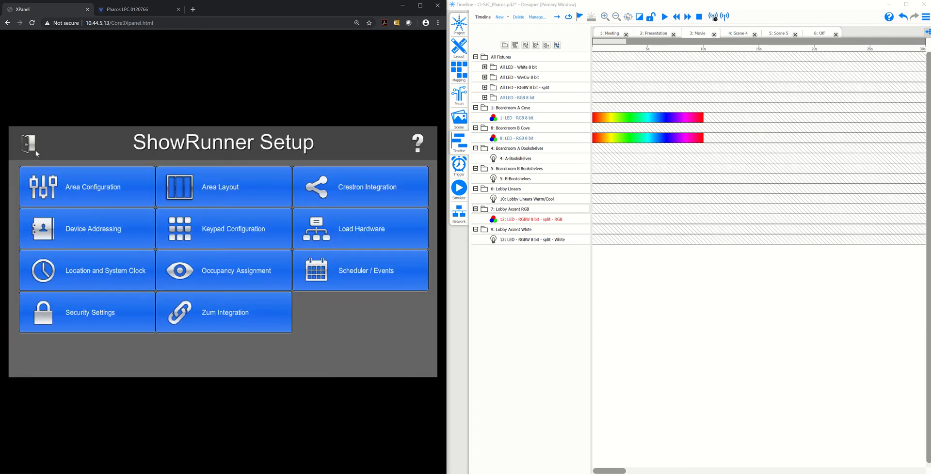
left_click(36, 150)
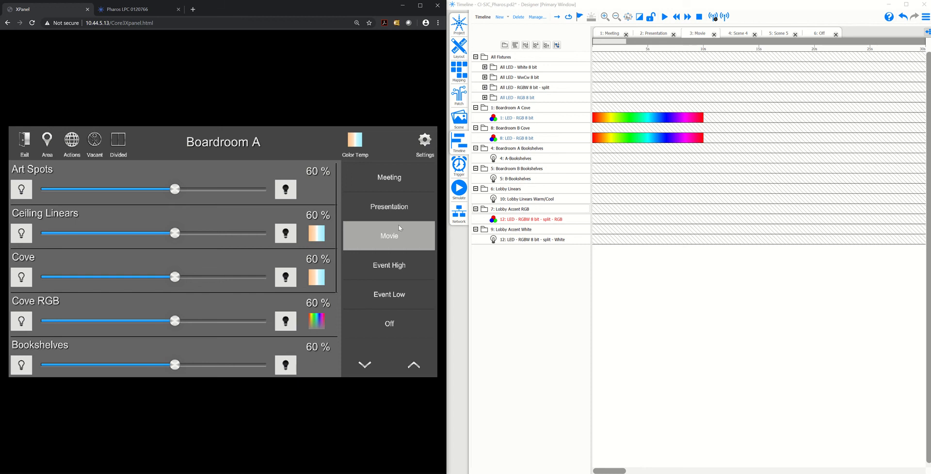
Recall Boardroom A's Presentation scene, followed by the Meeting scene, to test the changed scene loads
left_click(407, 205)
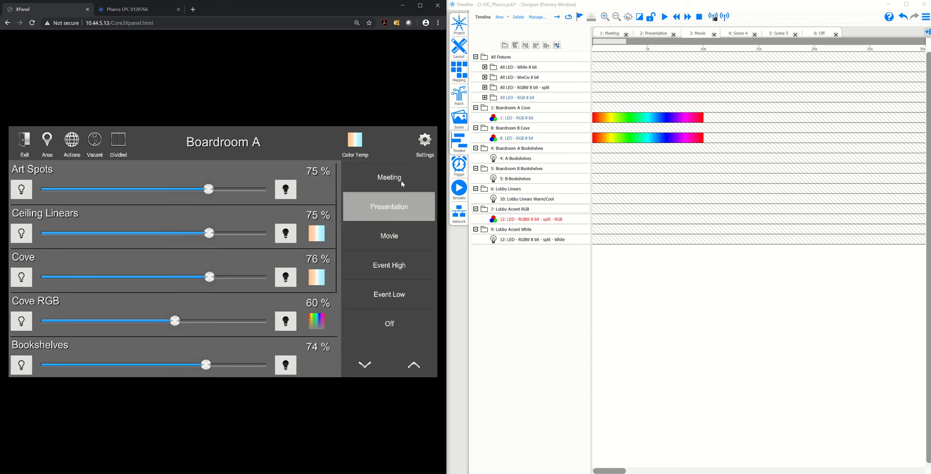
left_click(401, 181)
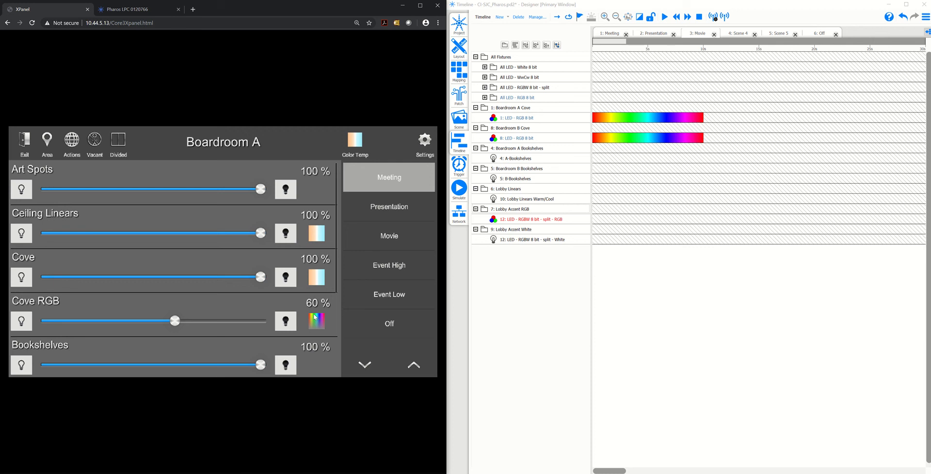
Try several colours on Boardroom A's Cove RGB load, ending on yellow at reduced saturation, and dim the load to 37%
left_click(315, 320)
left_click(175, 216)
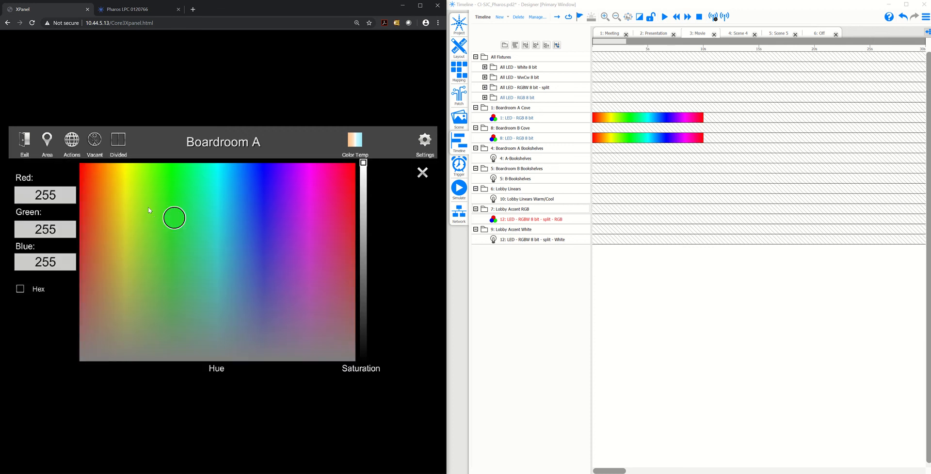
left_click(145, 206)
left_click(352, 230)
left_click(364, 234)
left_click(296, 262)
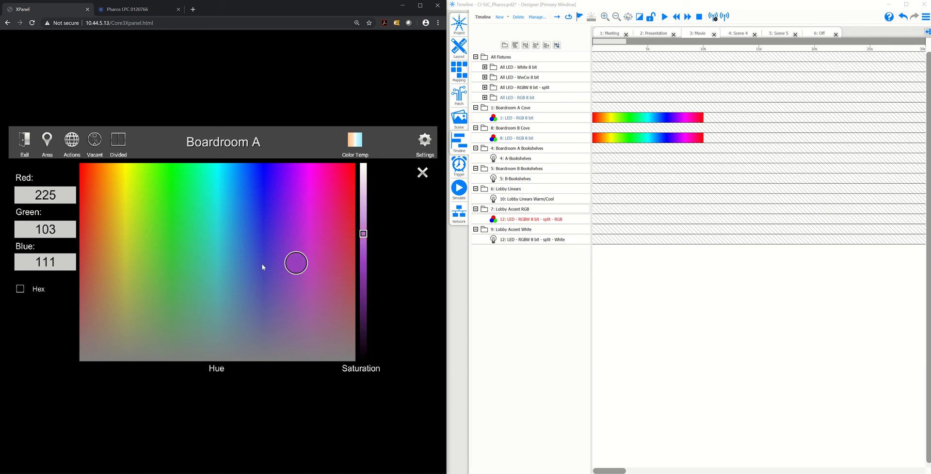
left_click(222, 258)
left_click(165, 217)
left_click(129, 207)
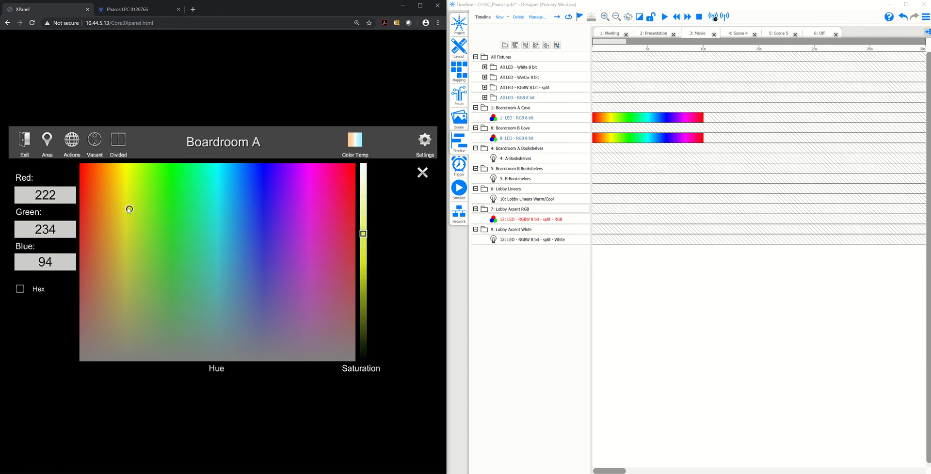
left_click(423, 175)
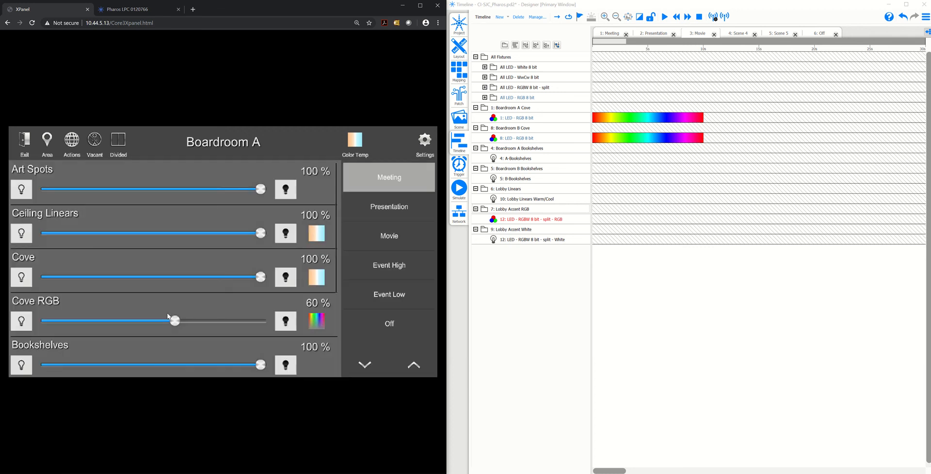
left_click_drag(174, 320, 135, 313)
Examine the Pharos controller's timeline status and the live DMX output of channels 1 to 3, comparing them with Boardroom A's controls
left_click(140, 9)
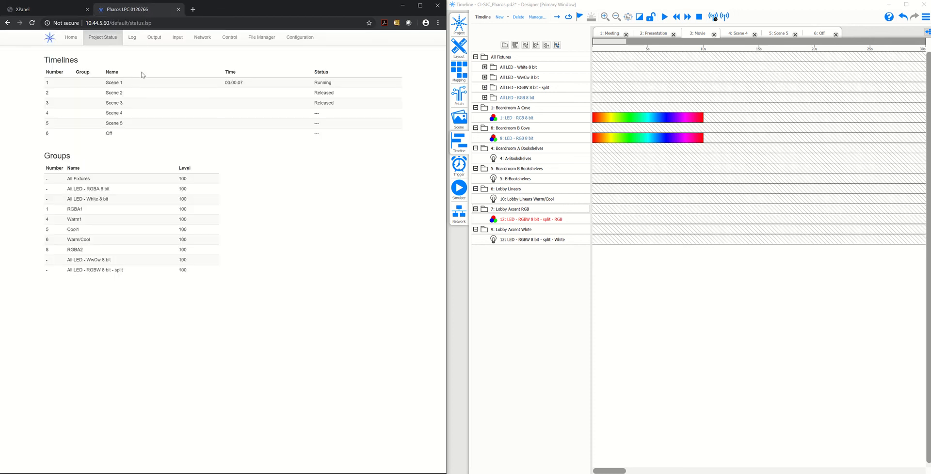
left_click(153, 39)
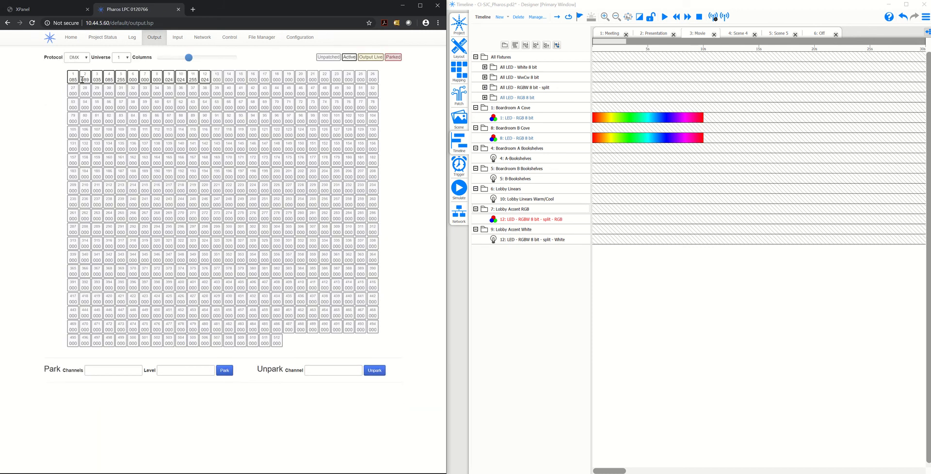
left_click(60, 11)
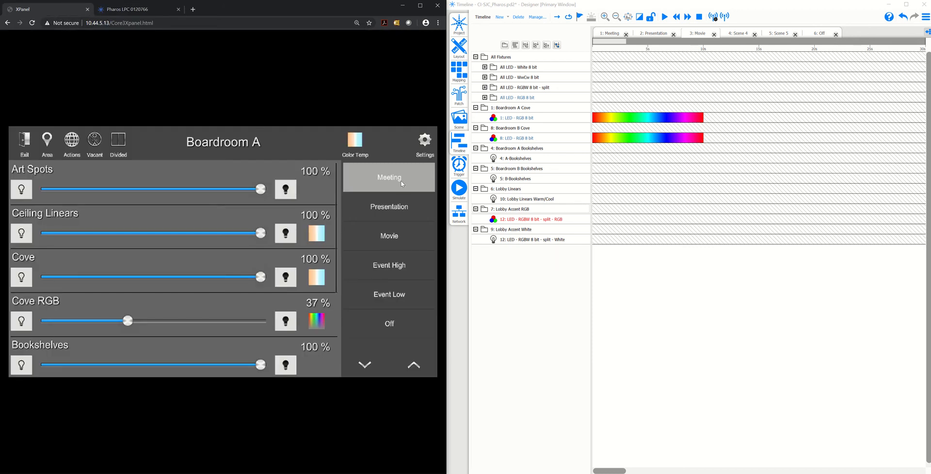
left_click(127, 9)
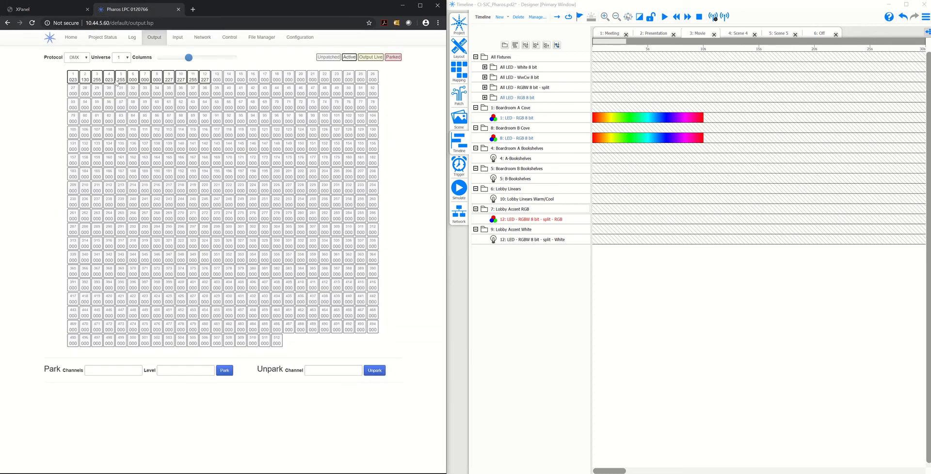
left_click_drag(97, 82, 82, 75)
left_click(86, 76)
left_click(36, 10)
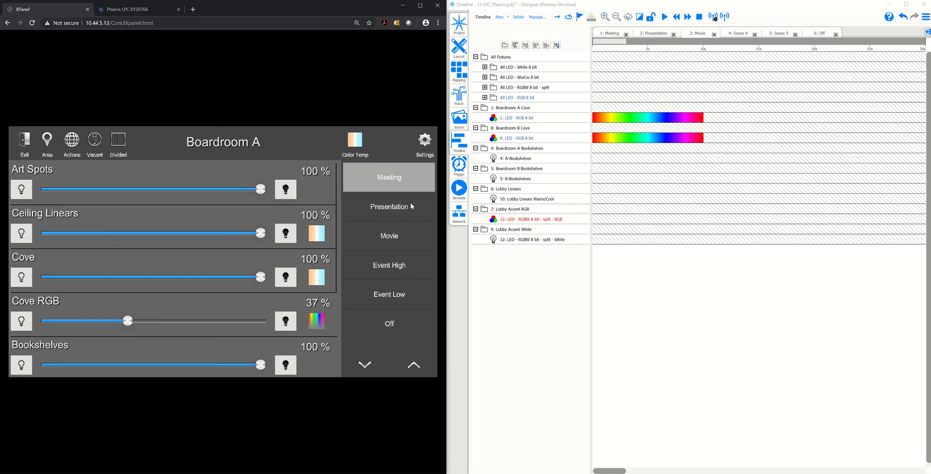
Remap Boardroom A's Meeting scene to timeline ID 5 in the PharosDMX scene tracking setup
left_click(429, 153)
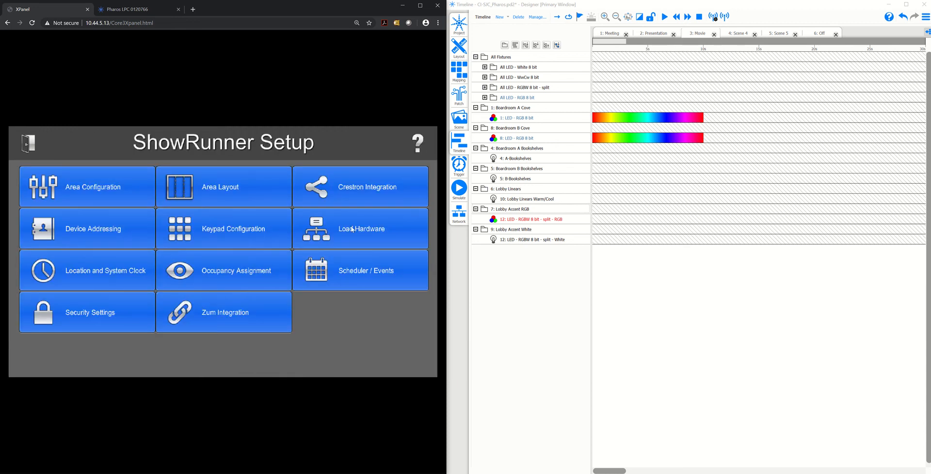
left_click(327, 243)
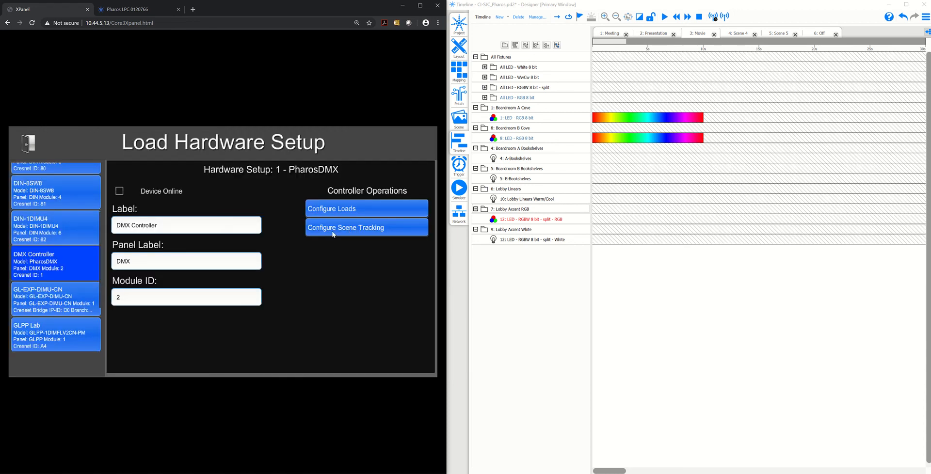
left_click(333, 235)
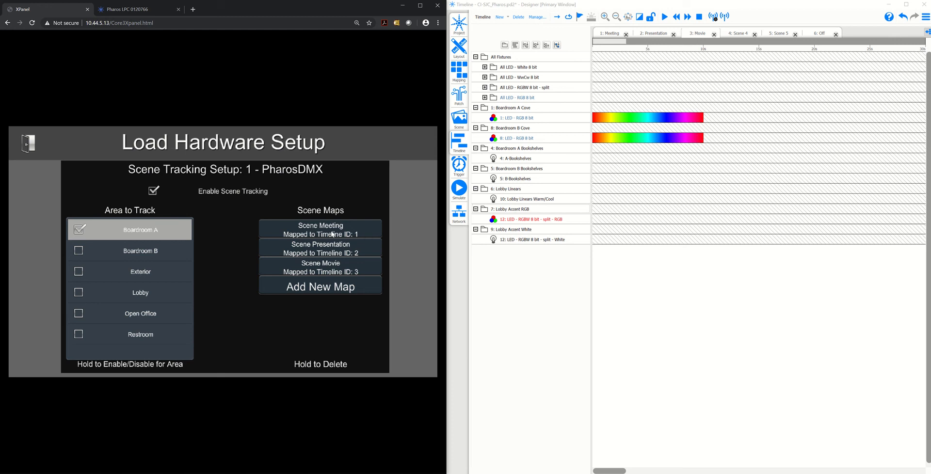
left_click(333, 234)
left_click(276, 212)
key("BackSpace")
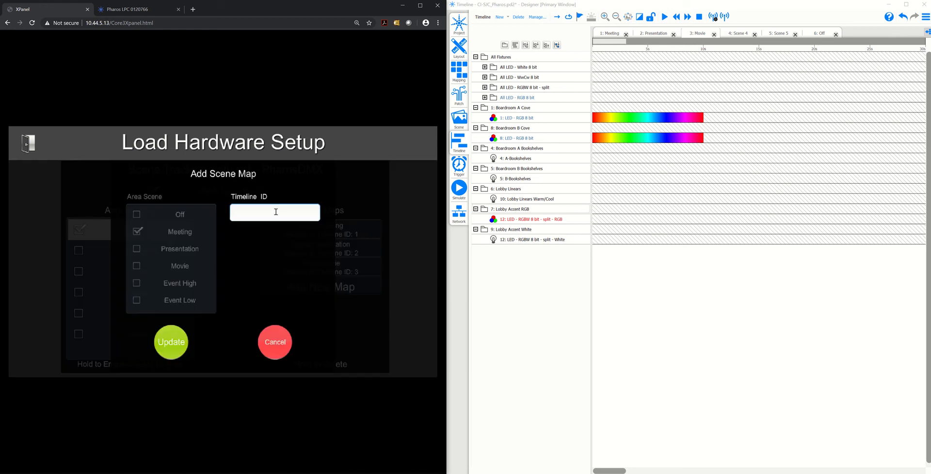
type("5")
left_click(172, 342)
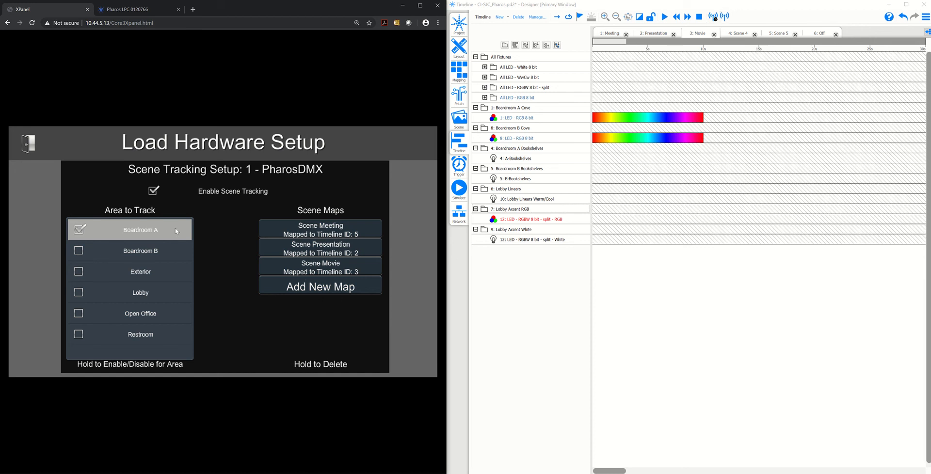
left_click(309, 231)
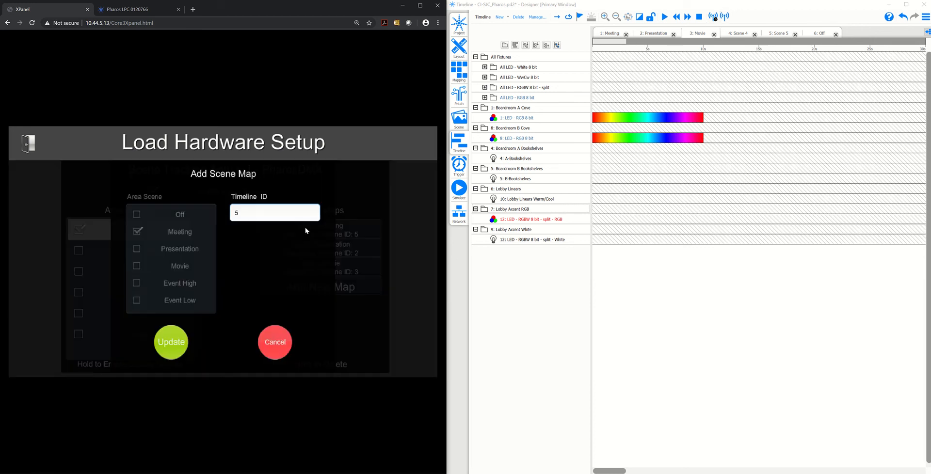
left_click(283, 339)
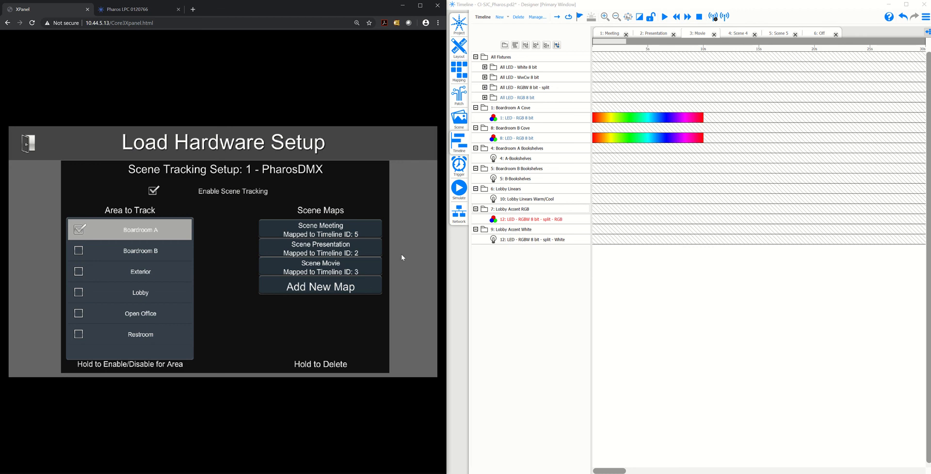
View the Scene 5 timeline in Pharos Designer and go back to the main ShowRunner Setup page
left_click(781, 33)
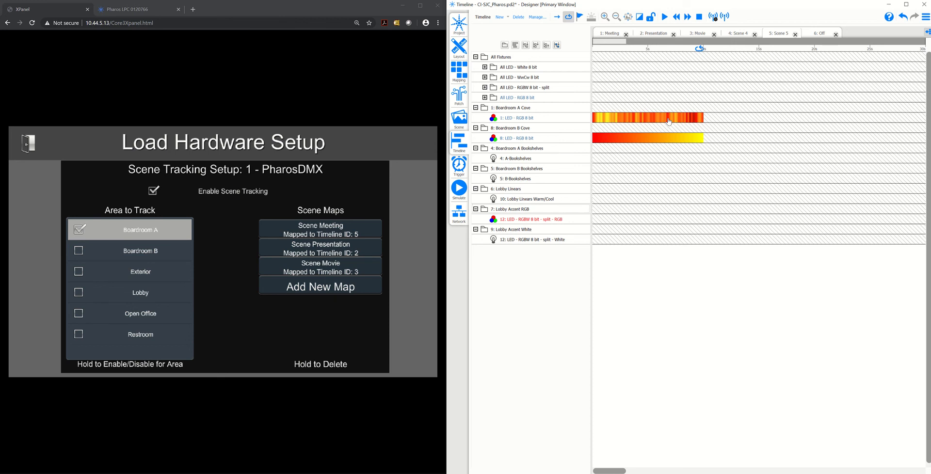
left_click(29, 146)
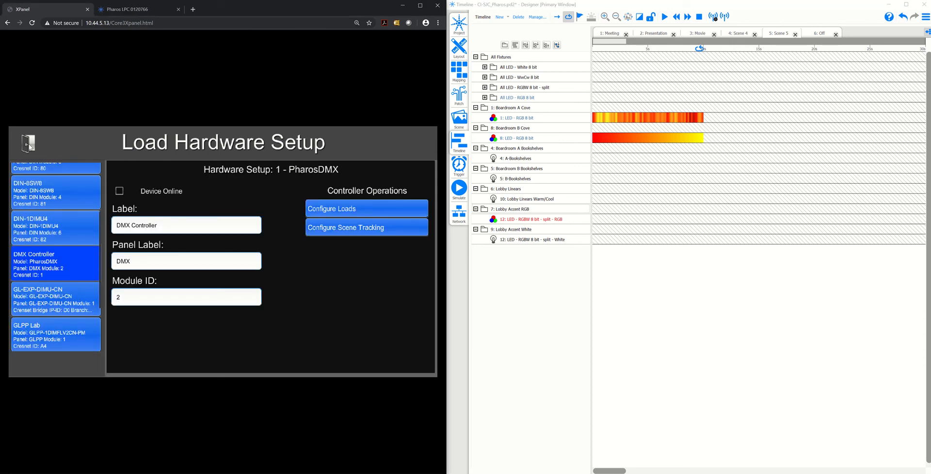
left_click(30, 146)
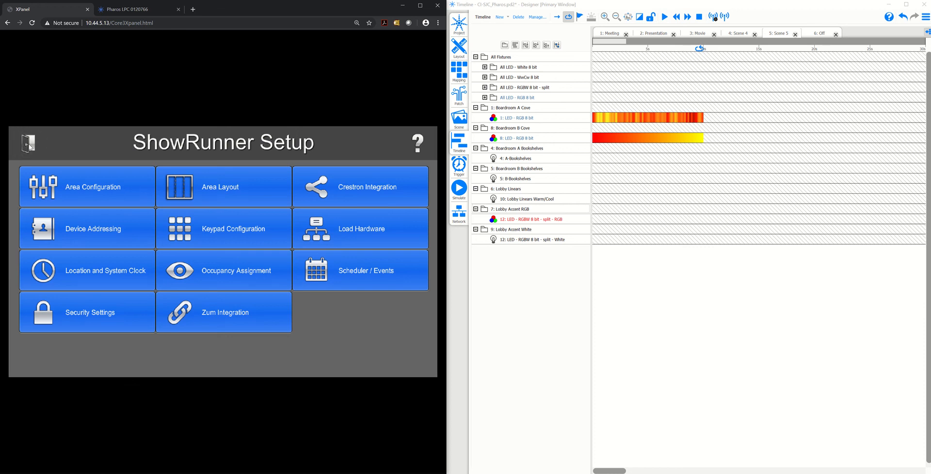